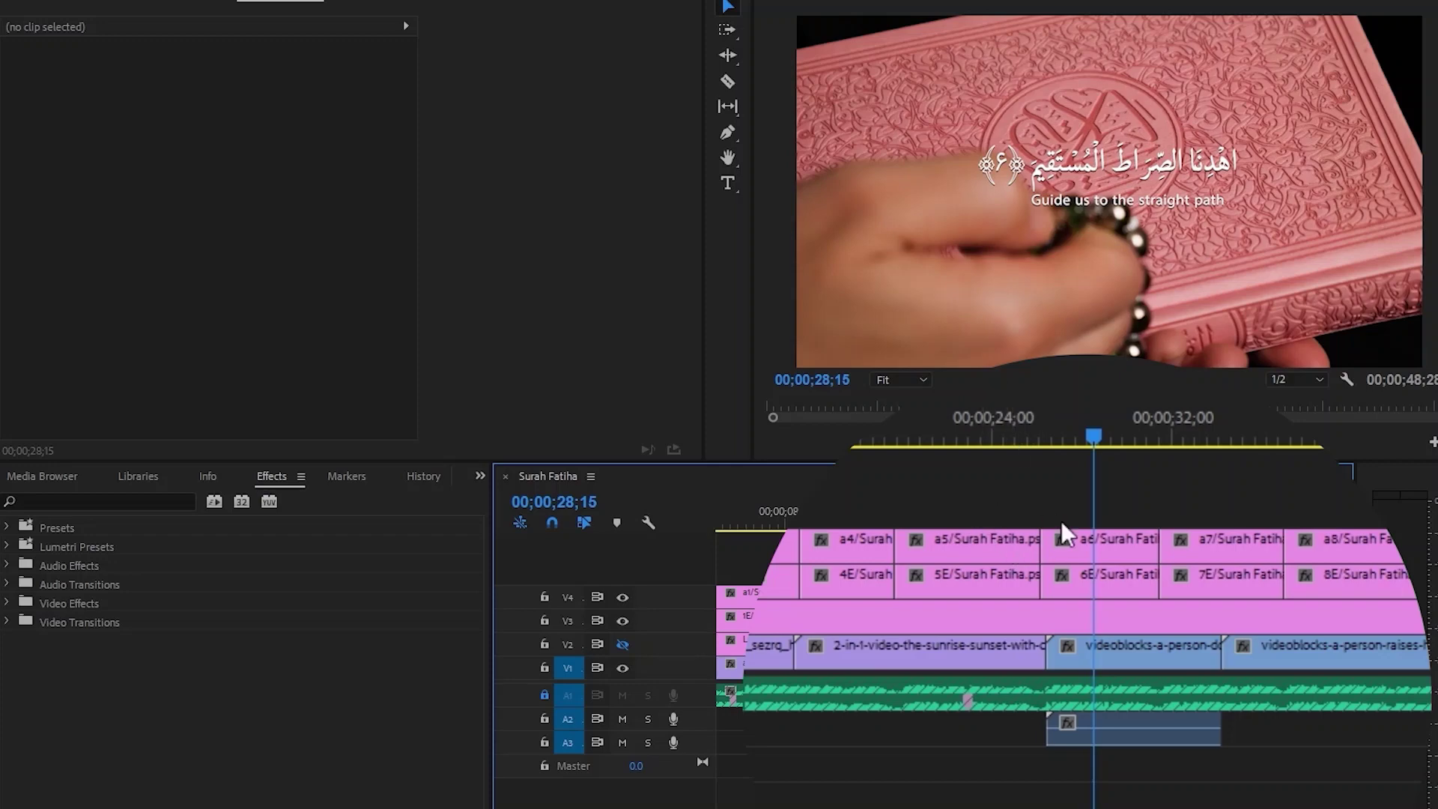
# Apply the default transition at the cut between the a5 and a6 title clips on track V4
pyautogui.moveTo(1072, 425); pyautogui.dragTo(1042, 405)
pyautogui.press('space')
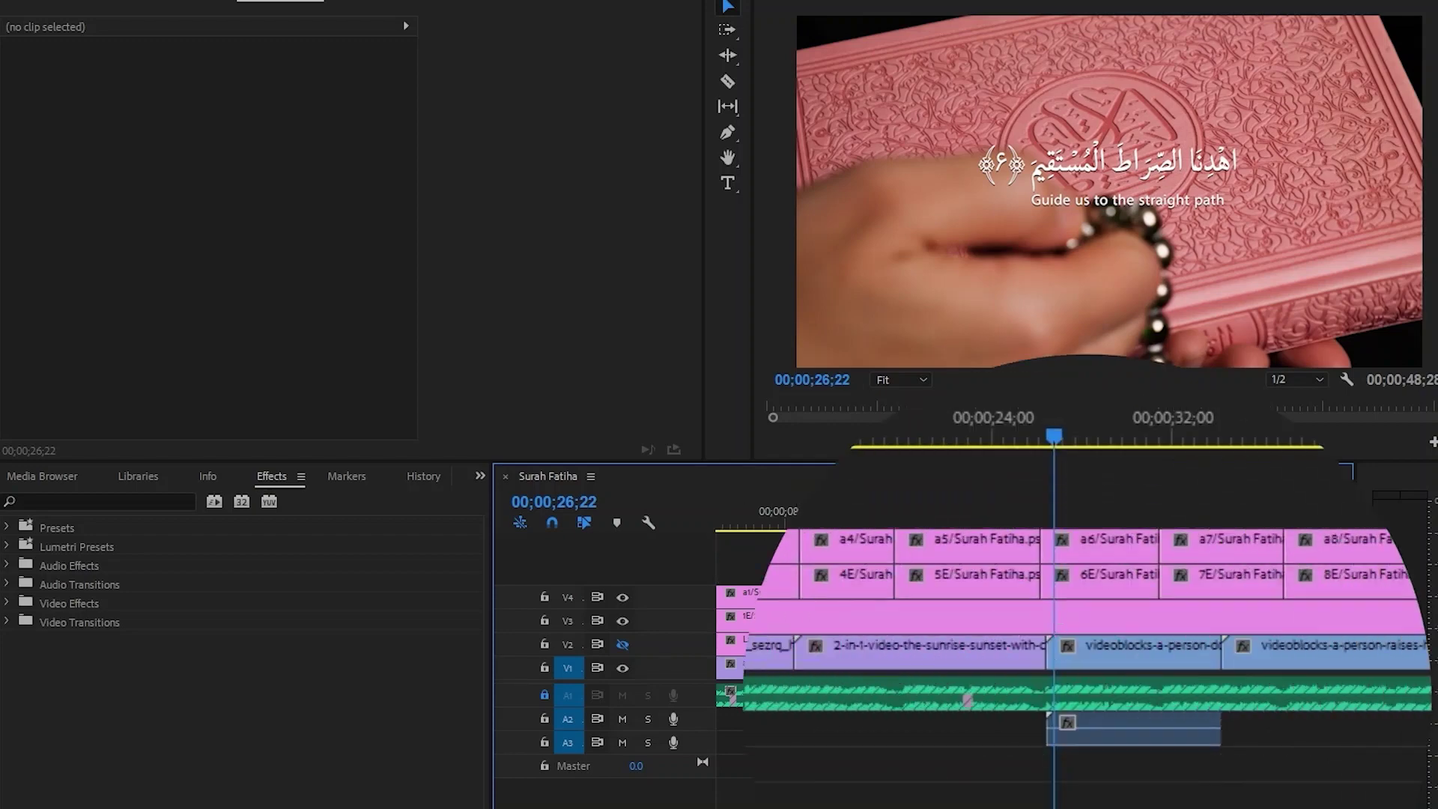
pyautogui.rightClick(1041, 547)
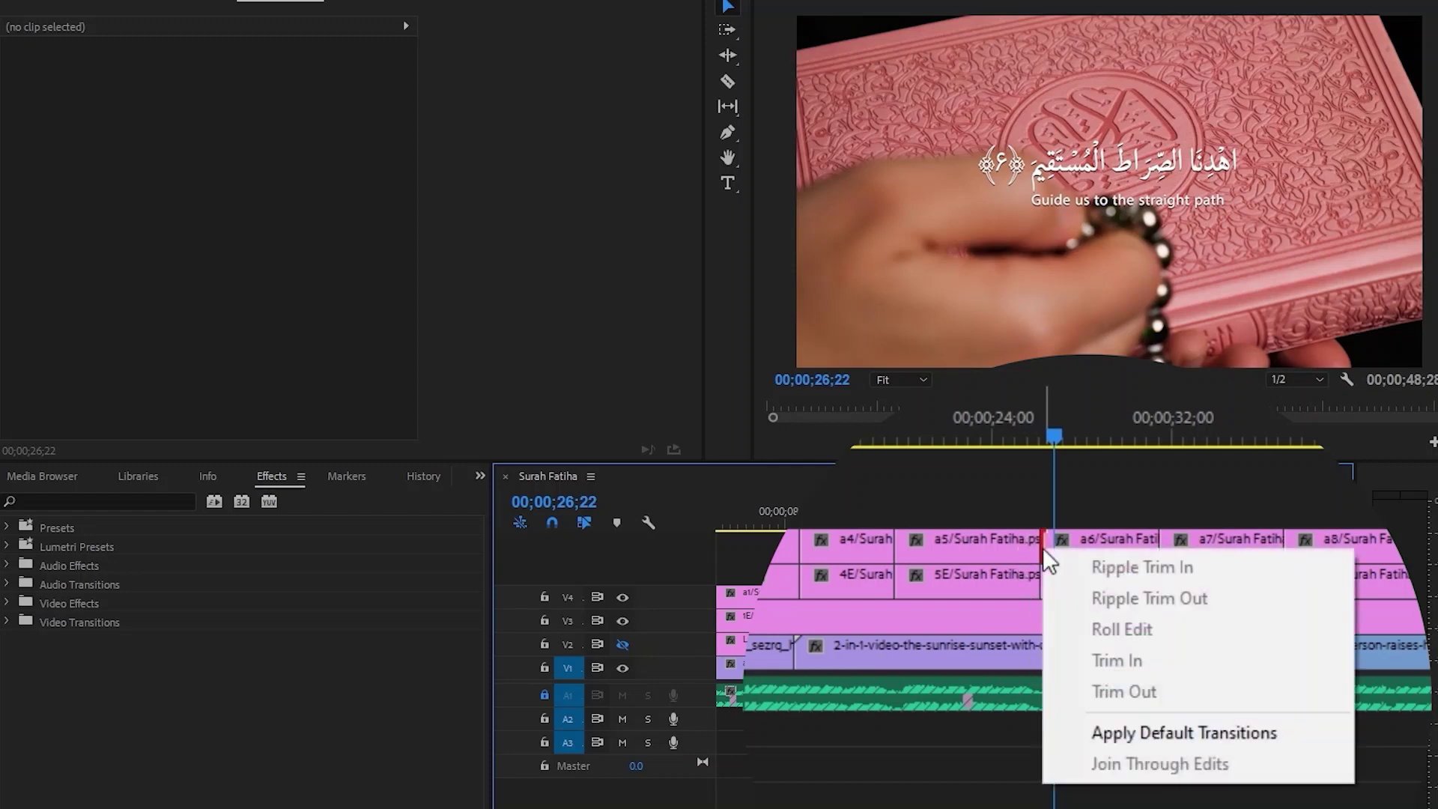
pyautogui.click(1157, 732)
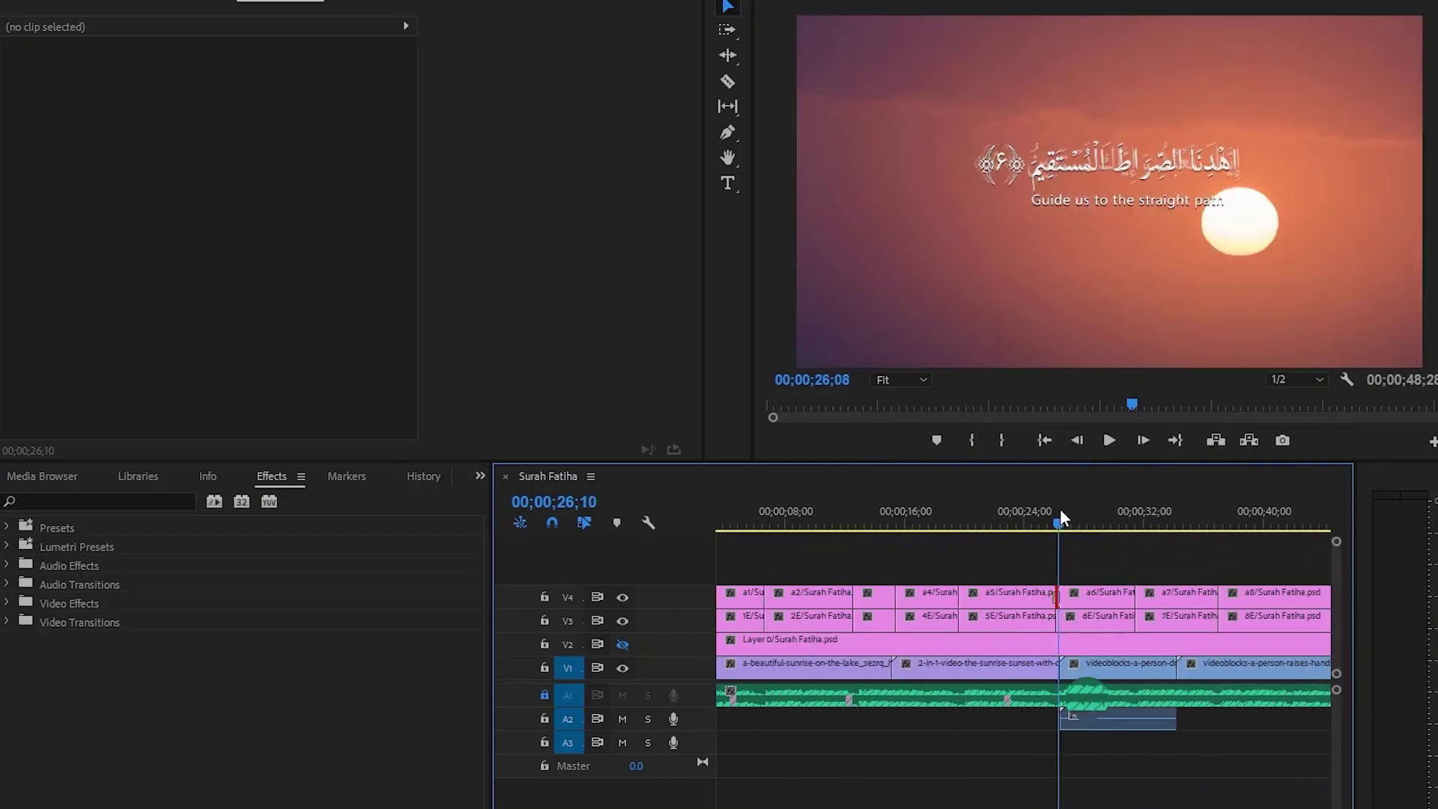
# Play back the Cross Dissolve between the a5 and a6 title clips on the timeline
pyautogui.press('=')
pyautogui.press('=')
pyautogui.press('=')
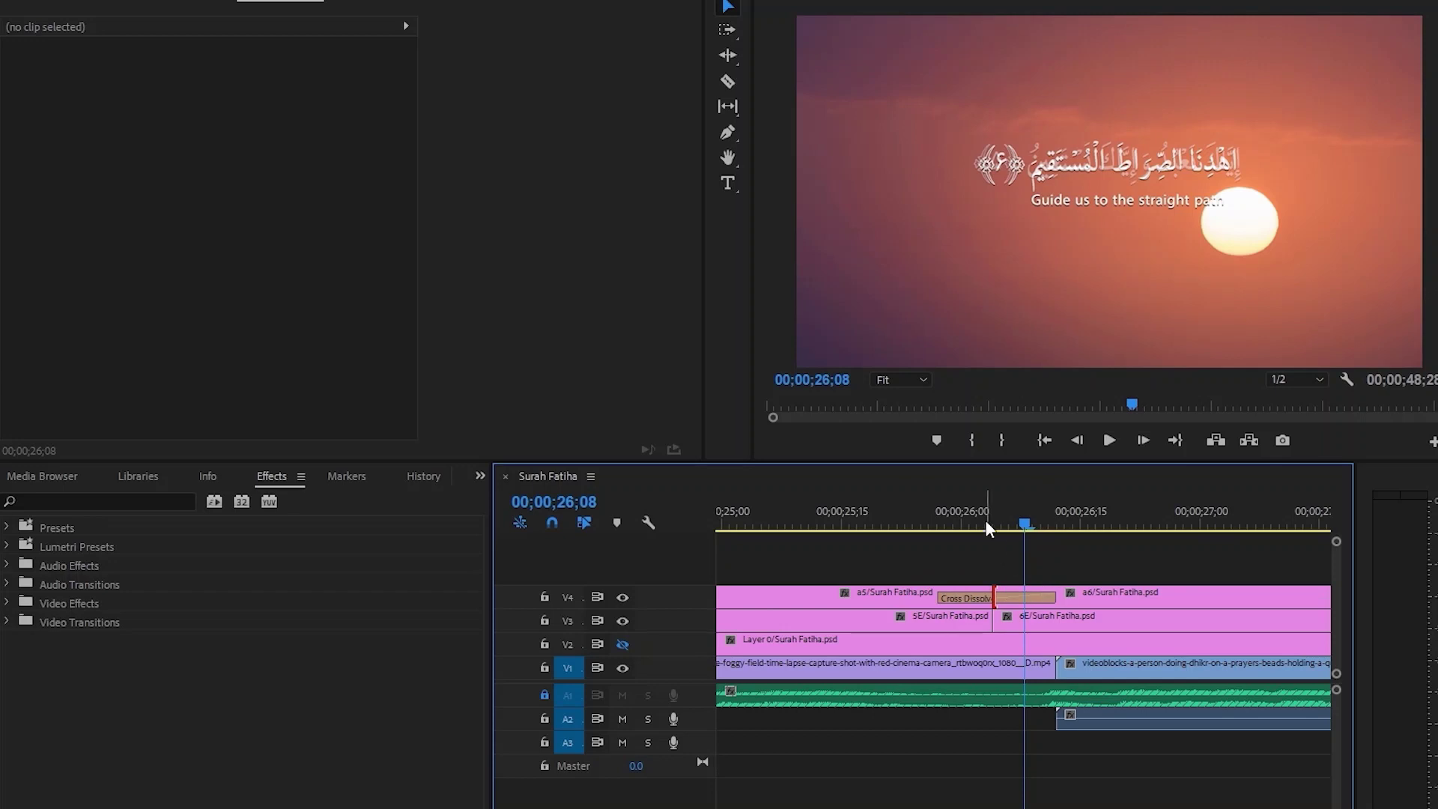
pyautogui.moveTo(985, 519); pyautogui.dragTo(937, 520)
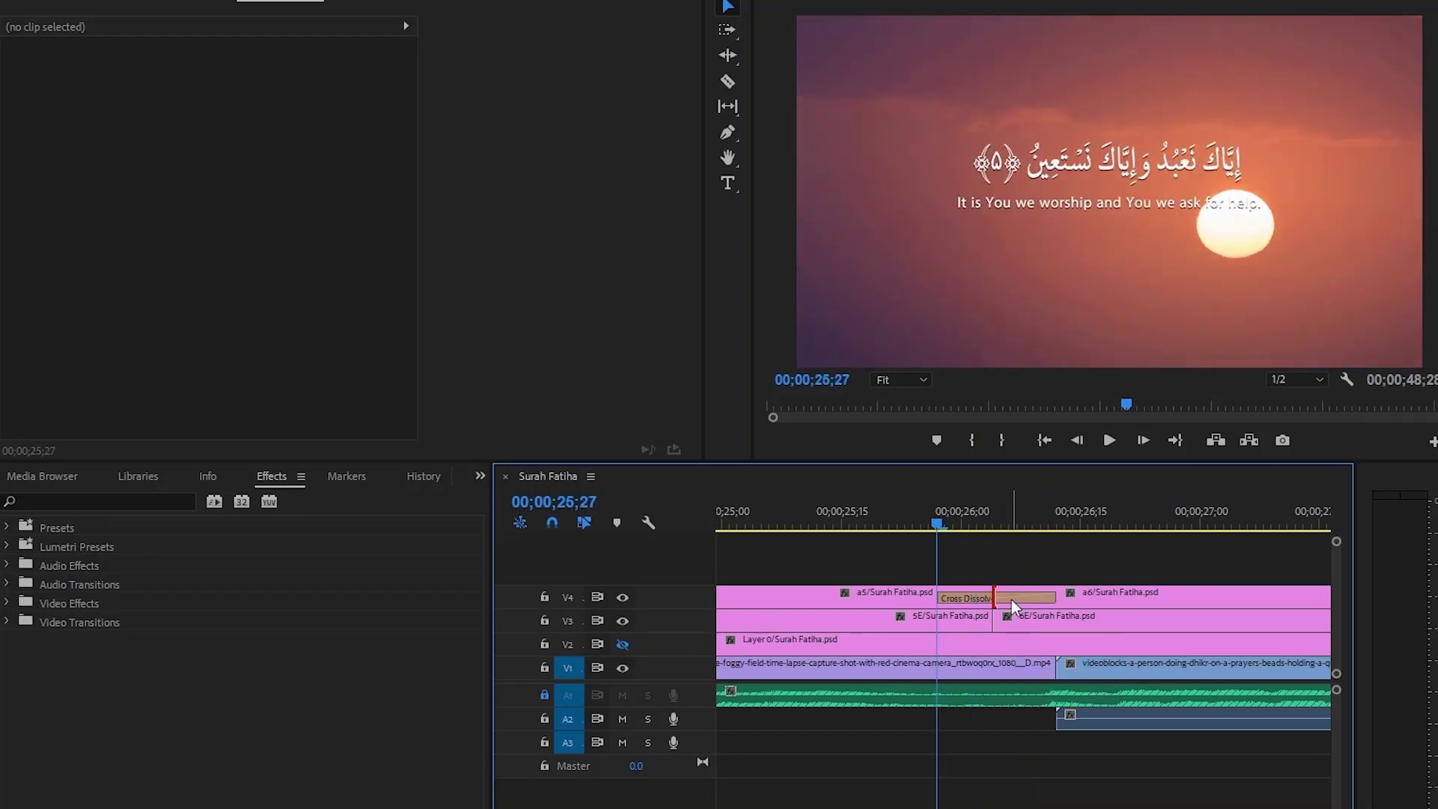
pyautogui.press('space')
pyautogui.click(914, 522)
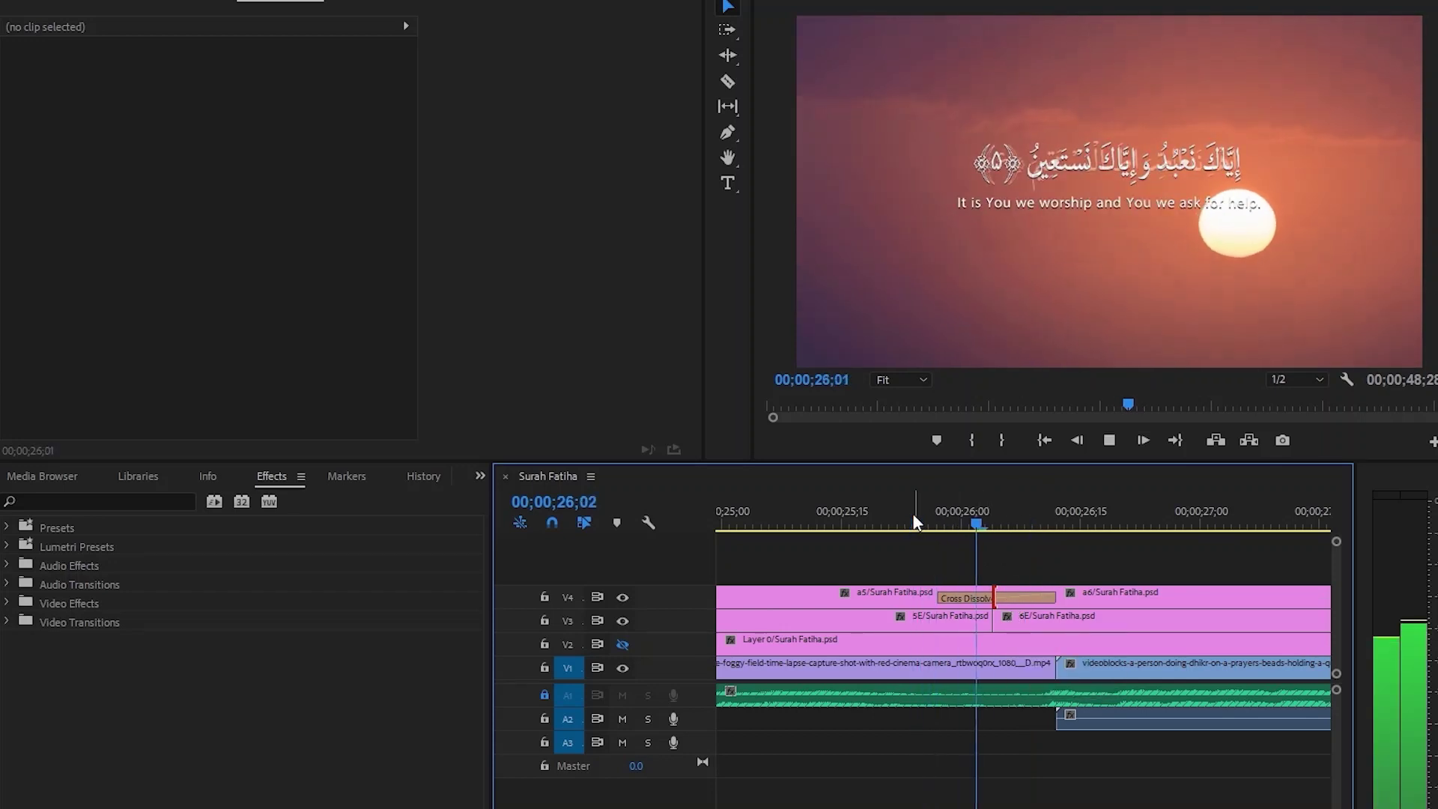
pyautogui.press('space')
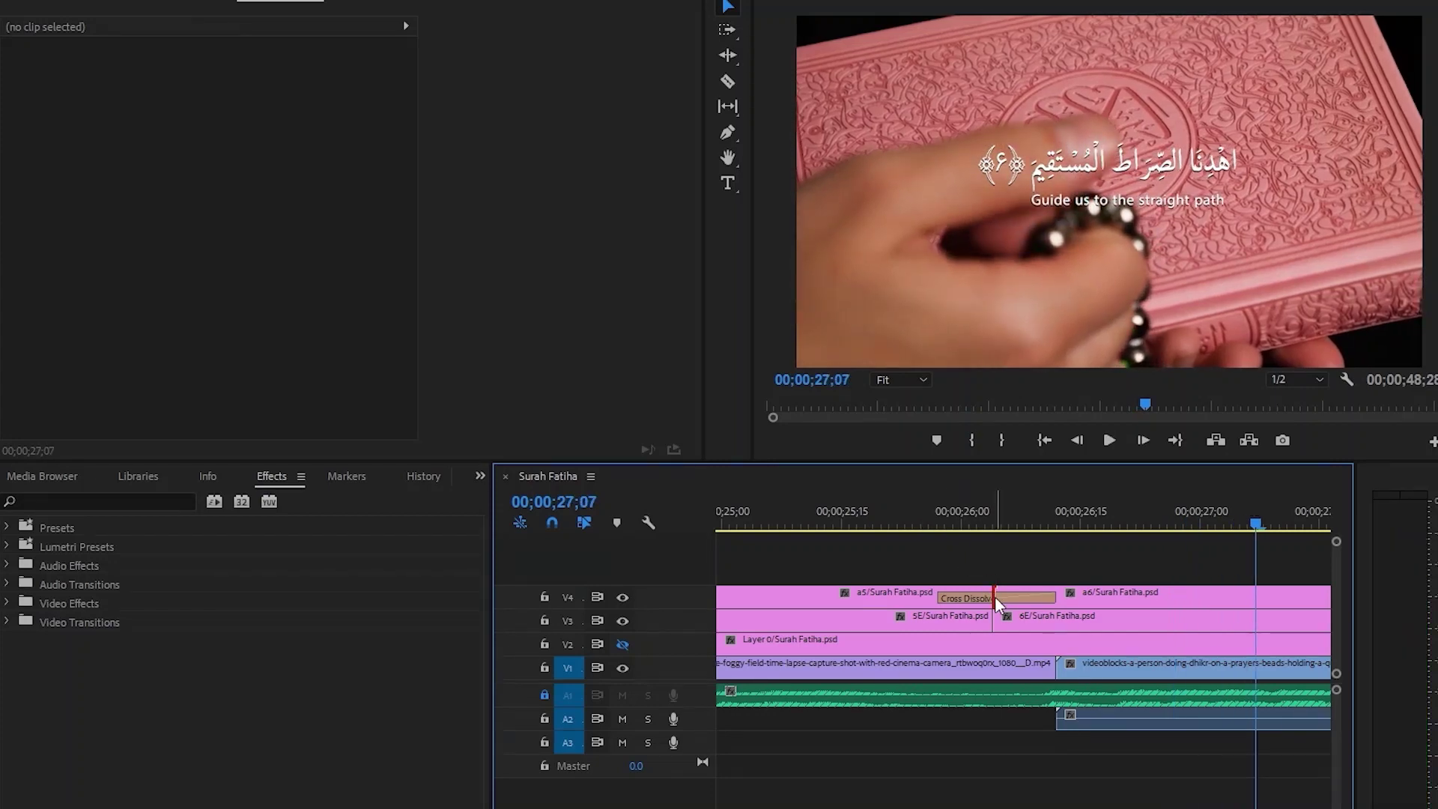
# Delete the V4 Cross Dissolve and apply the default transition at the V1 cut between the sunset and prayer-beads clips
pyautogui.click(995, 596)
pyautogui.press('Delete')
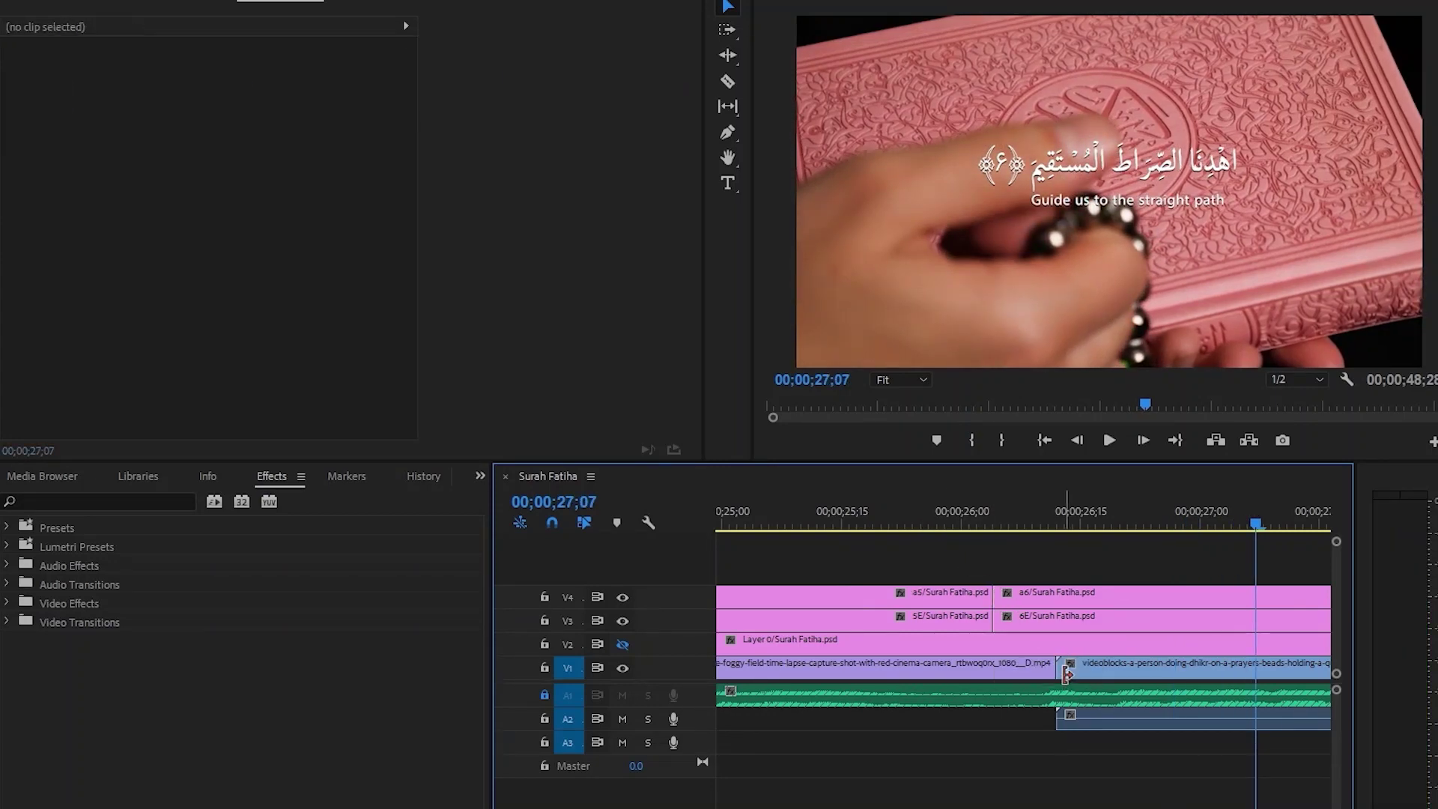
pyautogui.click(1048, 518)
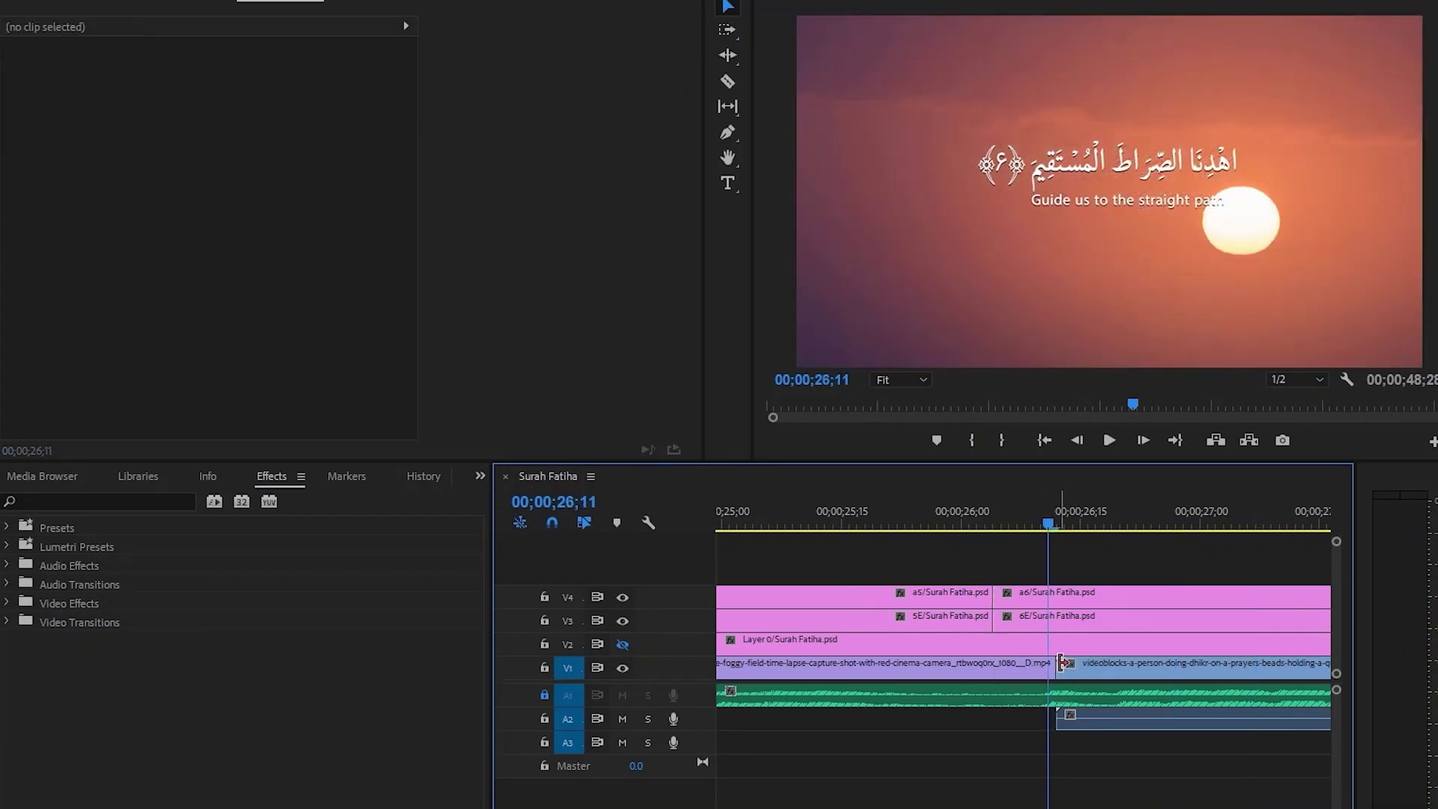
pyautogui.rightClick(1059, 663)
pyautogui.click(1154, 786)
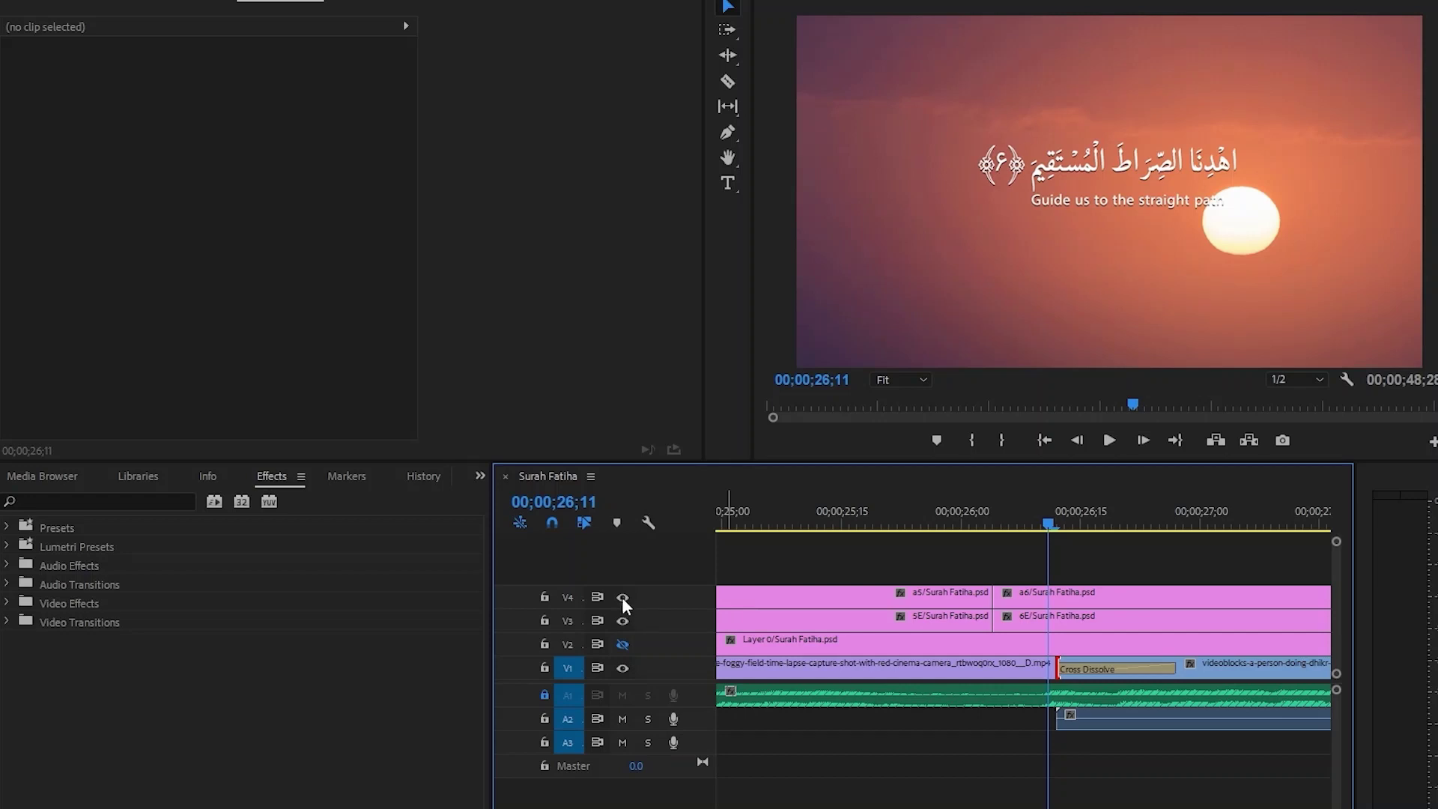
# Hide the title tracks V4 and V3 and play back the Cross Dissolve at the V1 cut
pyautogui.click(622, 597)
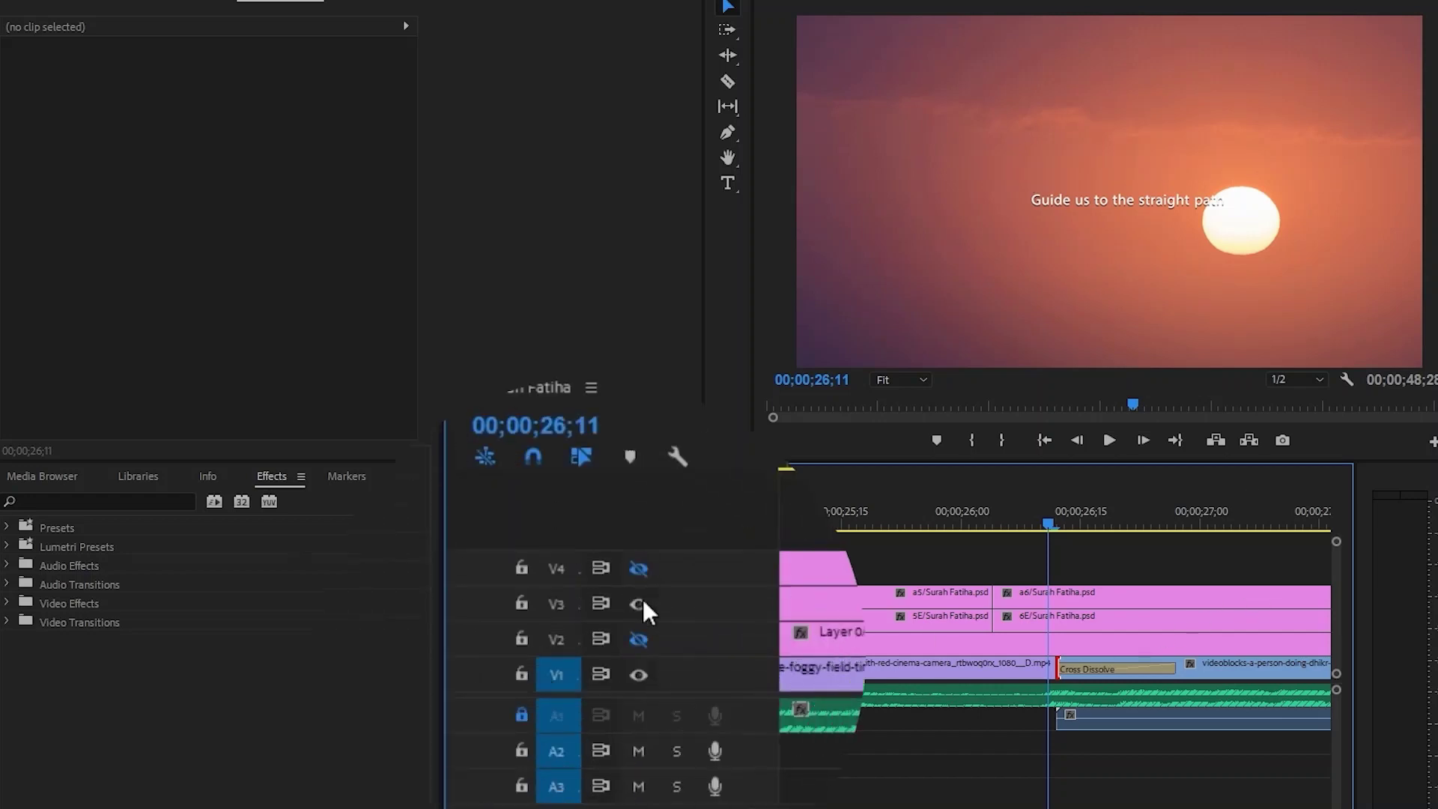
pyautogui.click(623, 621)
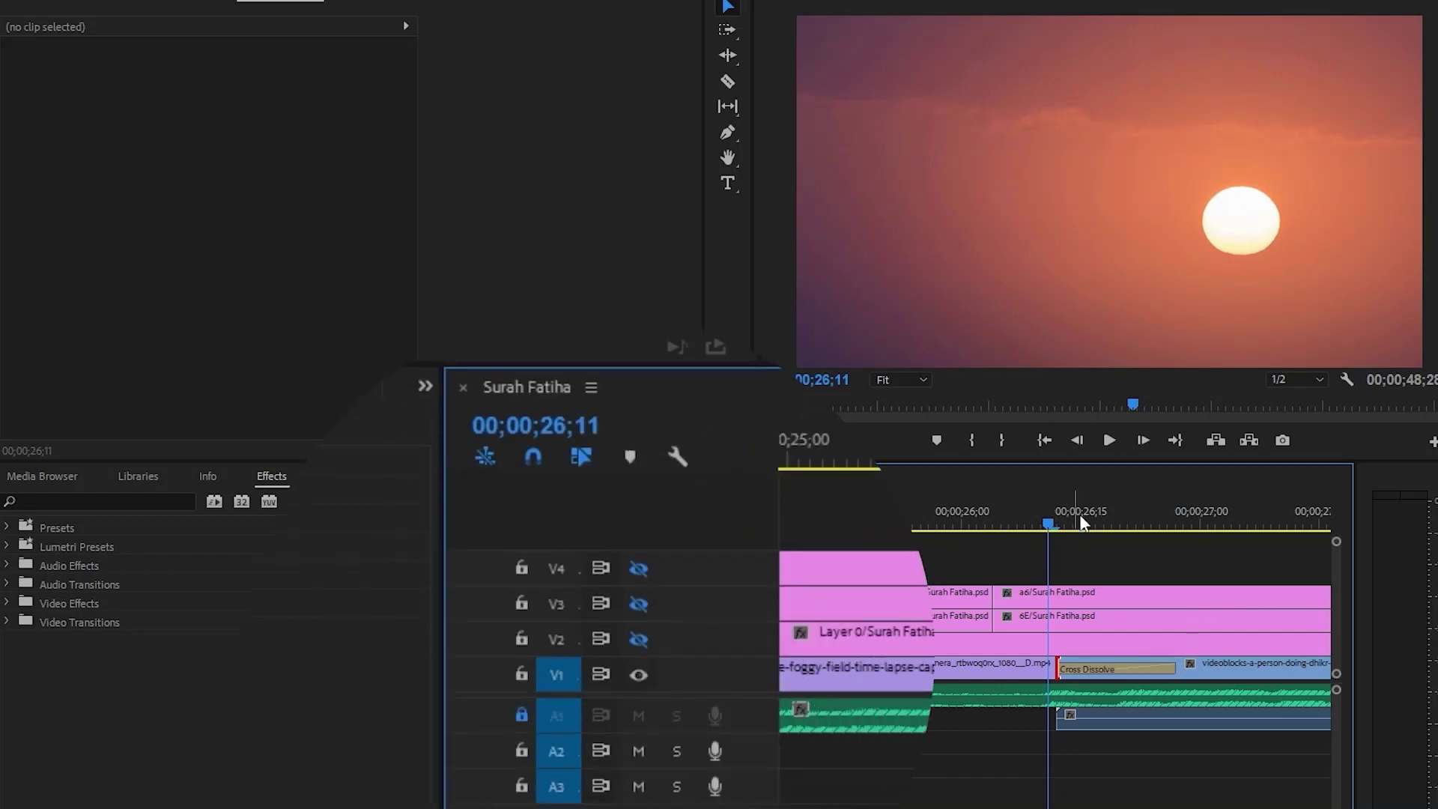
pyautogui.moveTo(1080, 514); pyautogui.dragTo(1036, 510)
pyautogui.press('space')
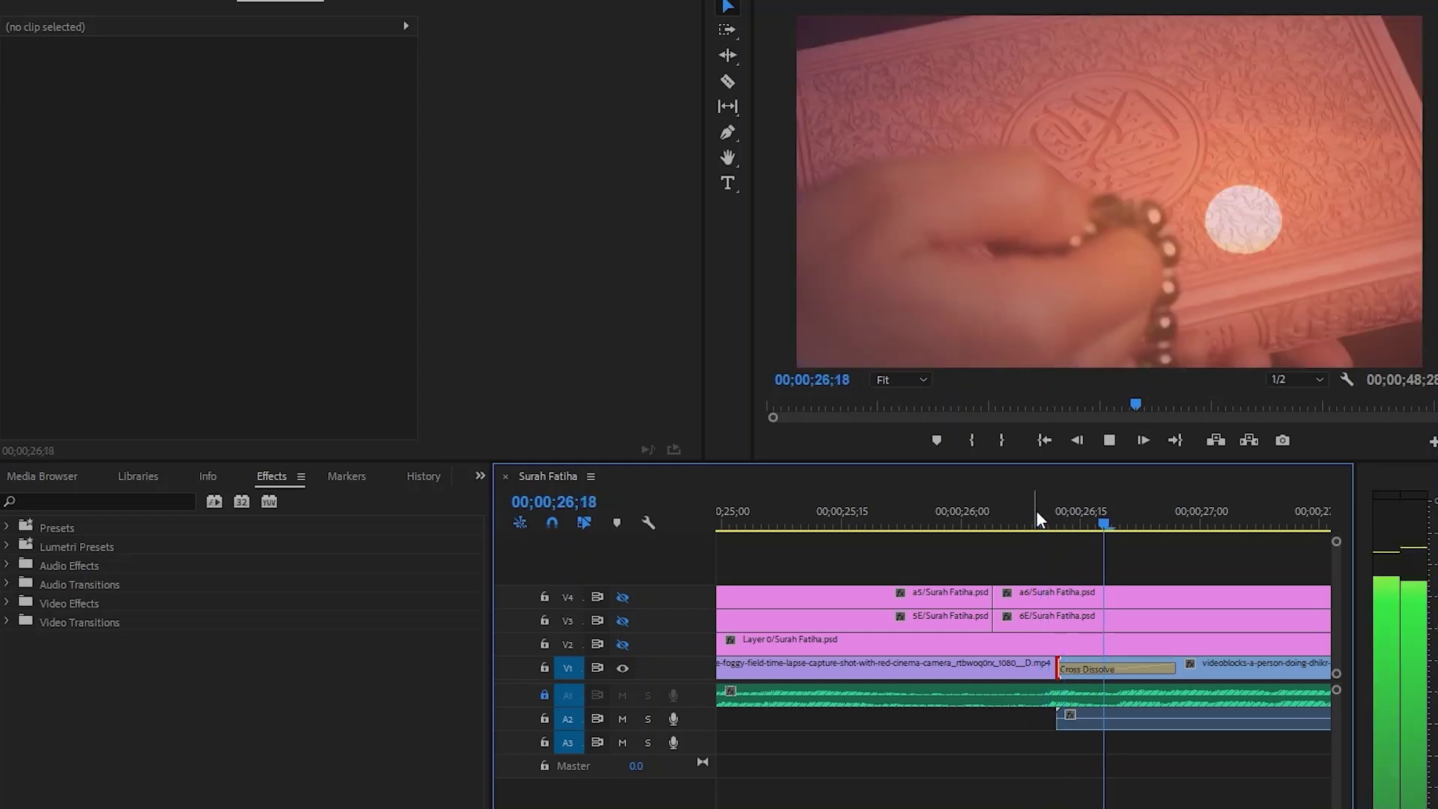
pyautogui.click(995, 510)
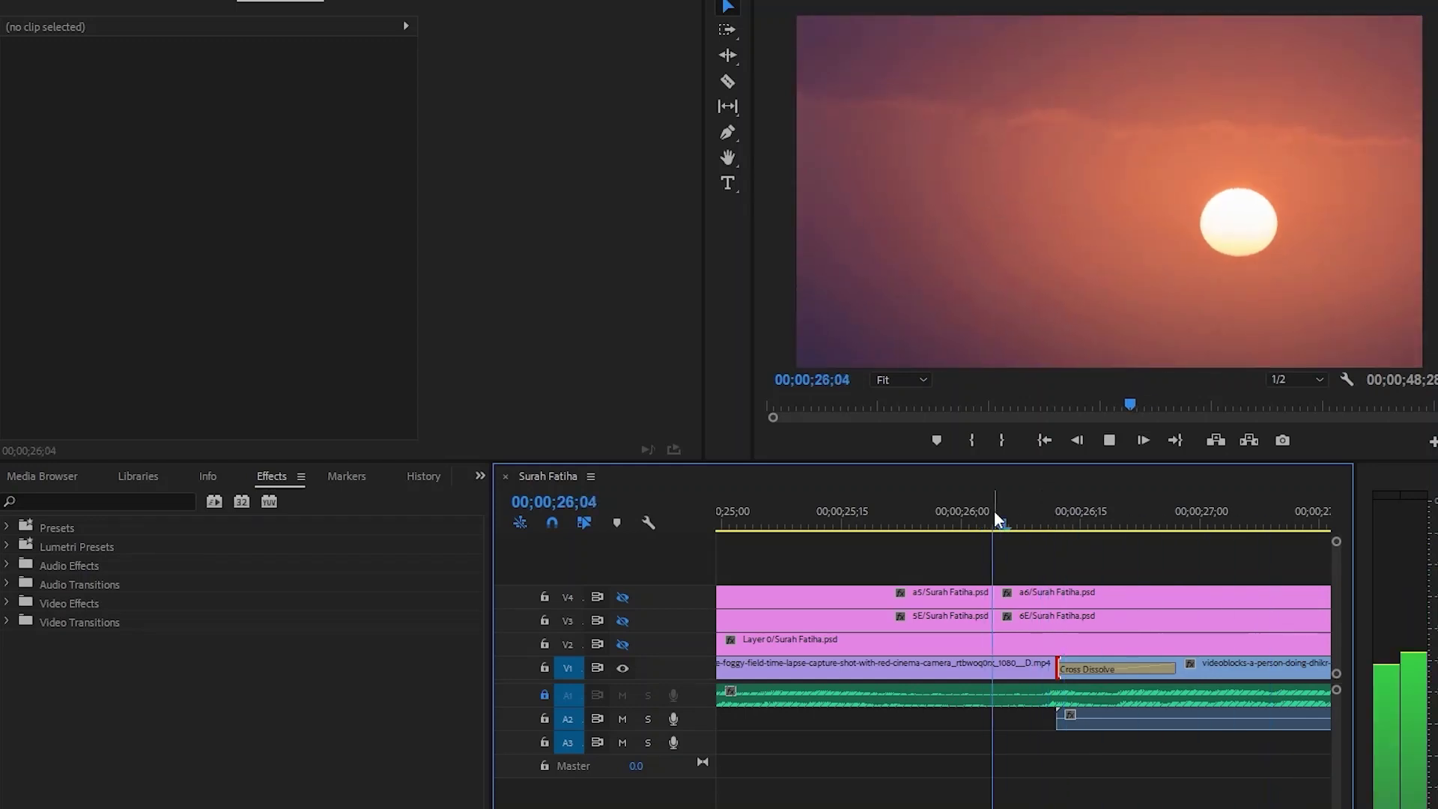
pyautogui.click(978, 519)
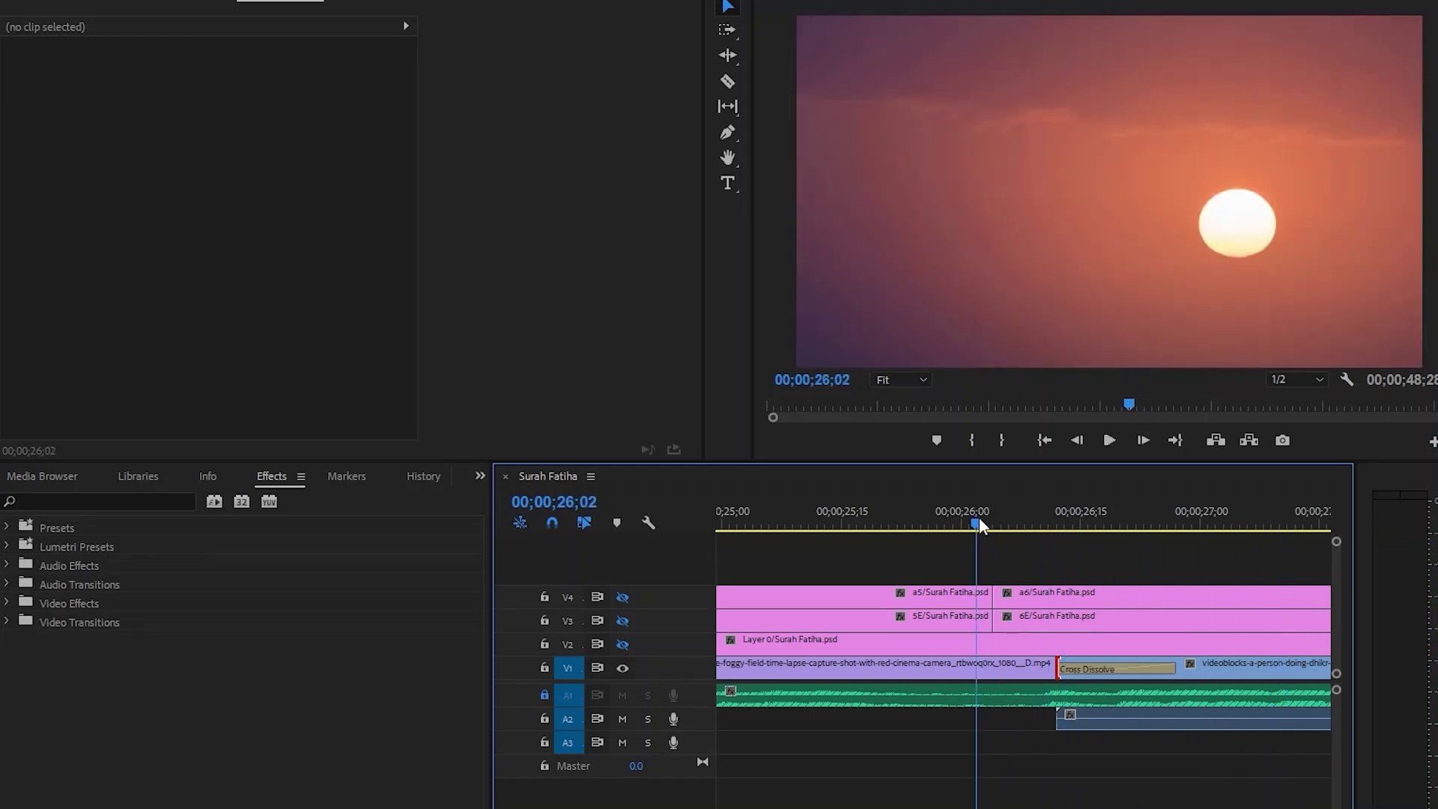
pyautogui.press('space')
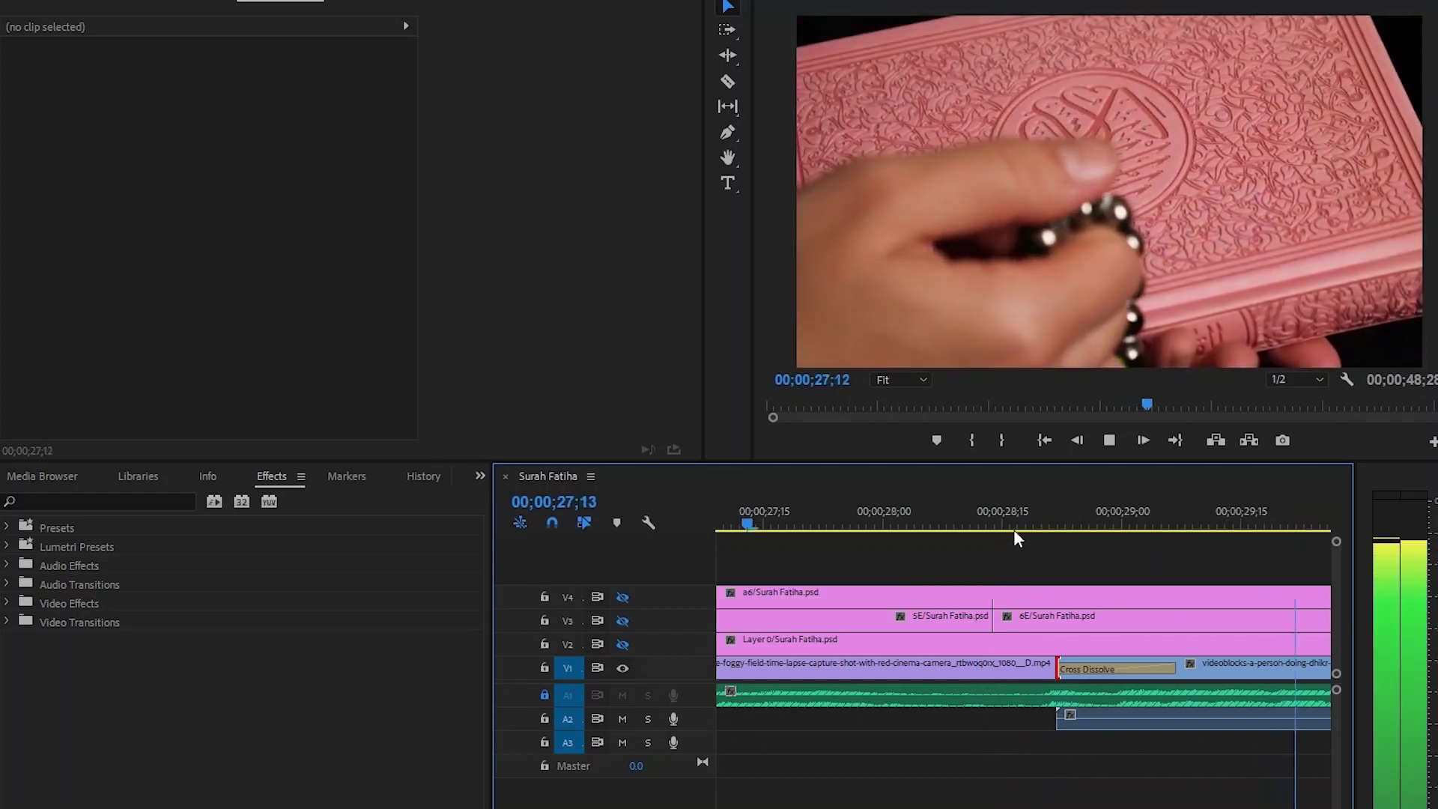
pyautogui.press('space')
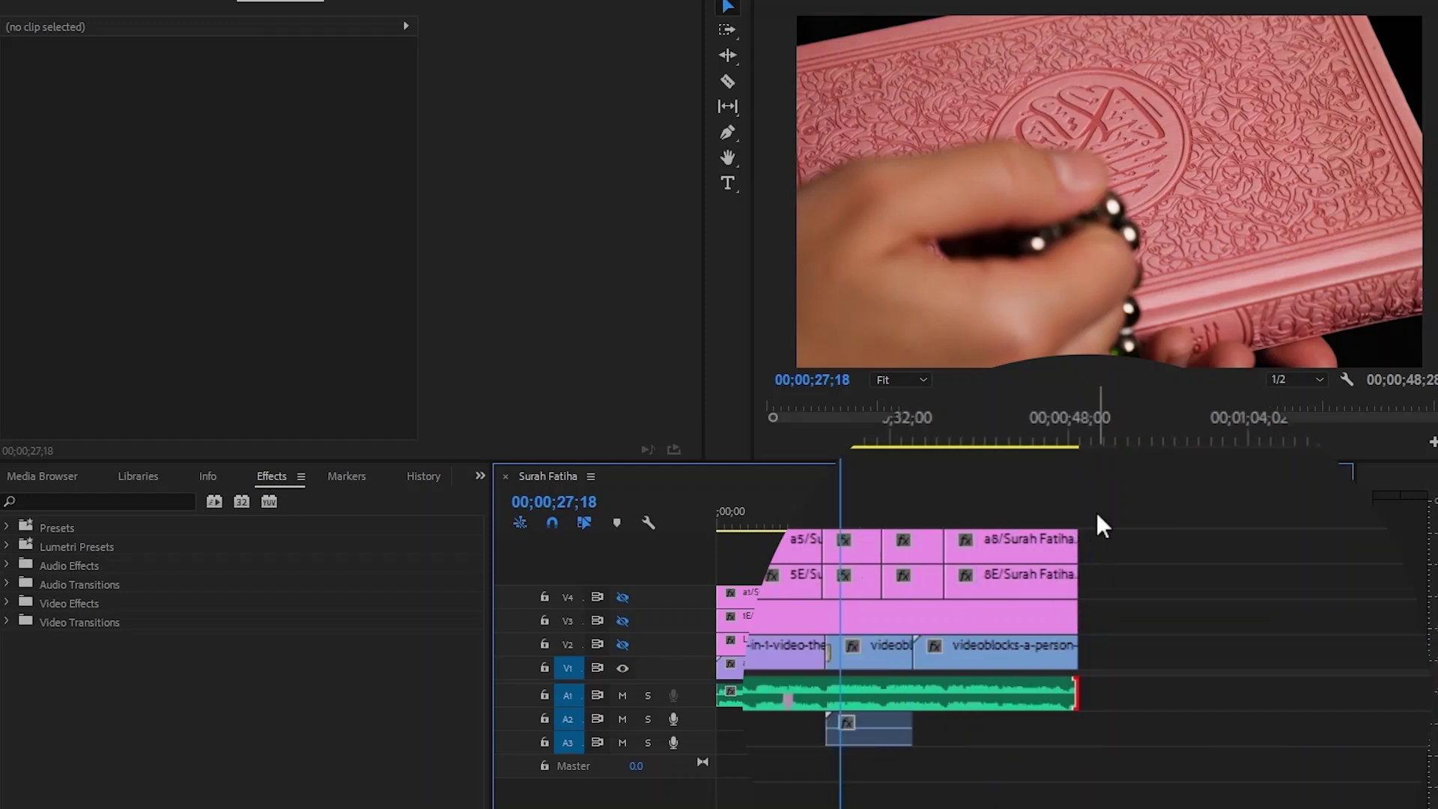
# Apply the default audio transition to the end of the audio clip on track A1
pyautogui.click(1099, 410)
pyautogui.press('=')
pyautogui.press('=')
pyautogui.press('=')
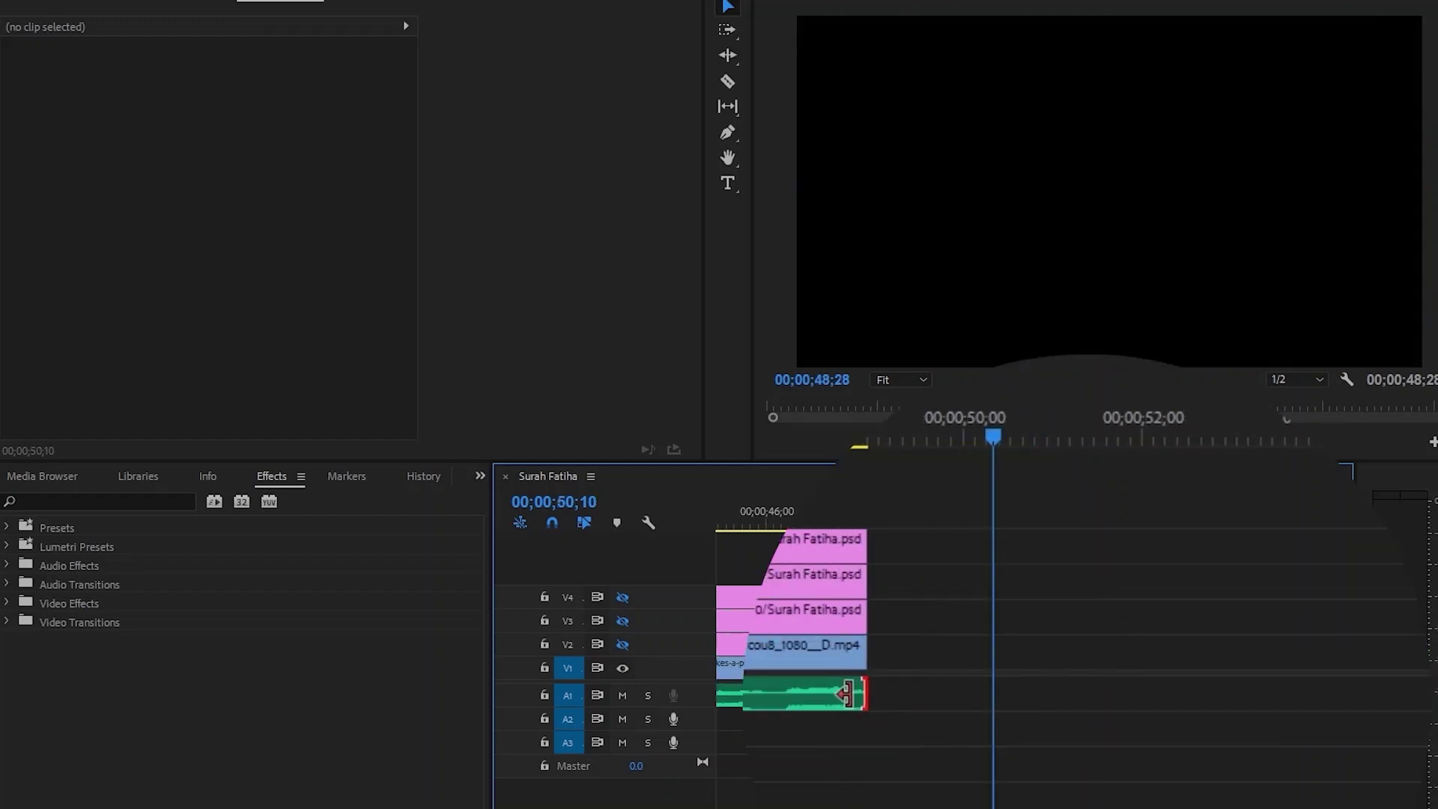
pyautogui.rightClick(855, 694)
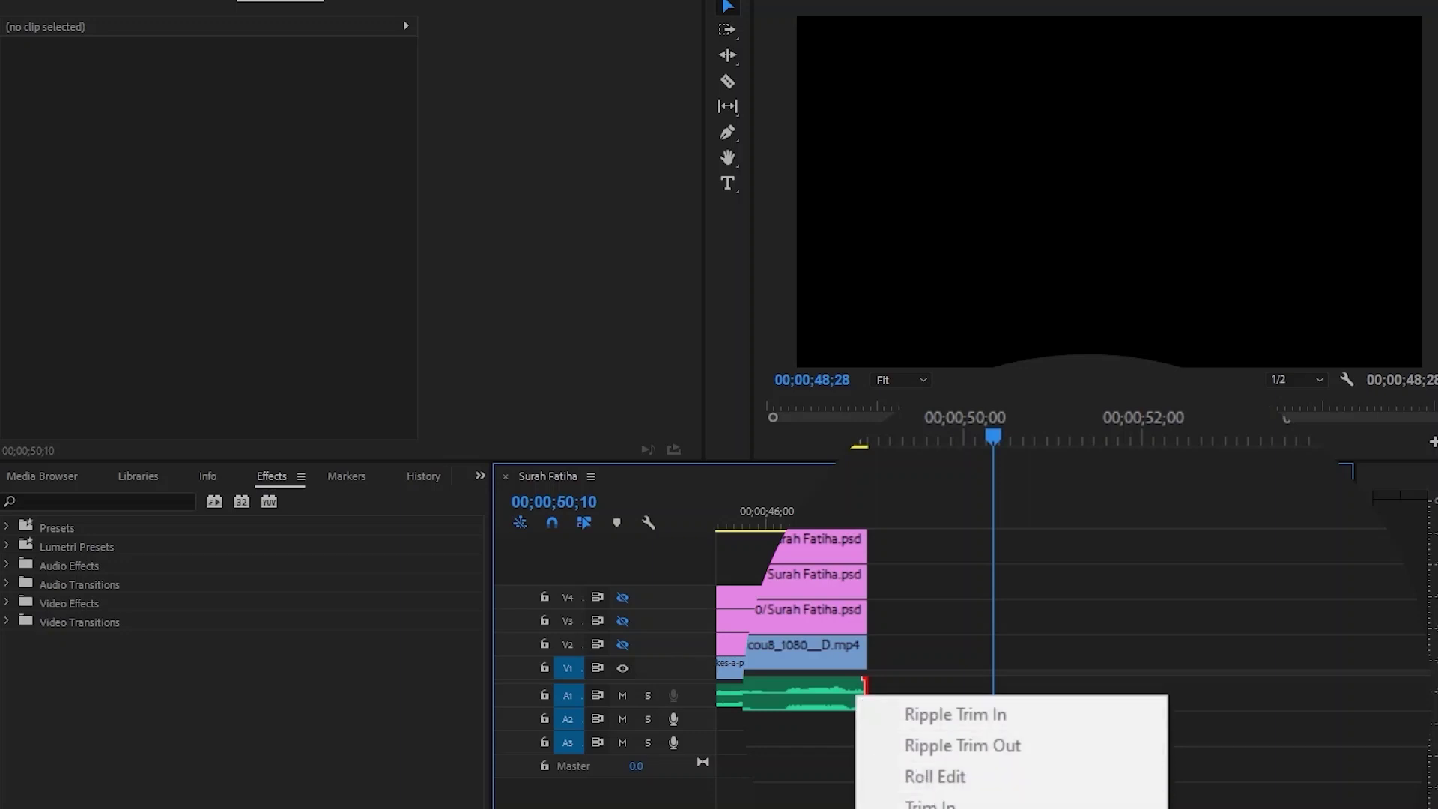
pyautogui.click(966, 807)
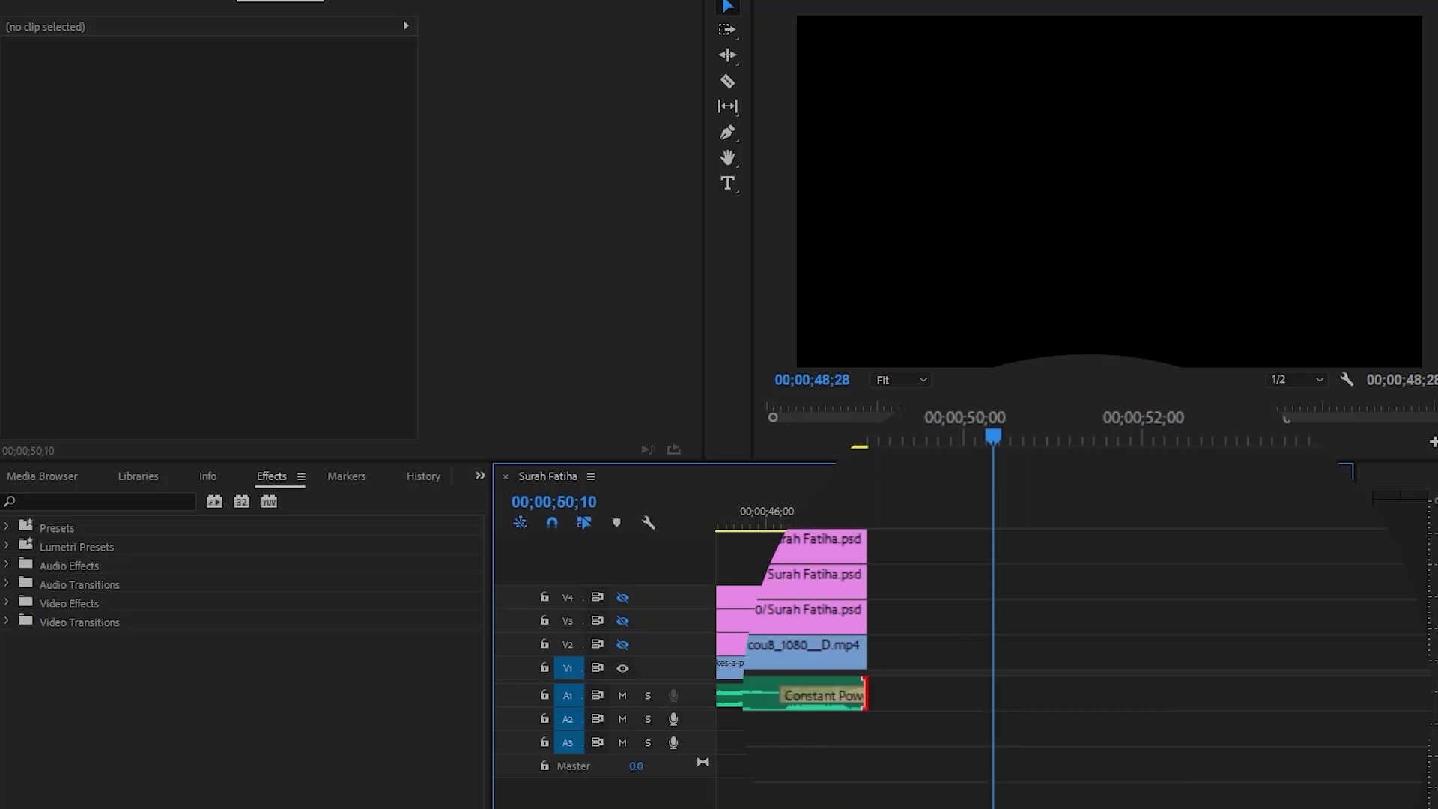
# Return to the Cross Dissolve at the V1 cut and lengthen its duration to 00;00;00;24
pyautogui.click(853, 500)
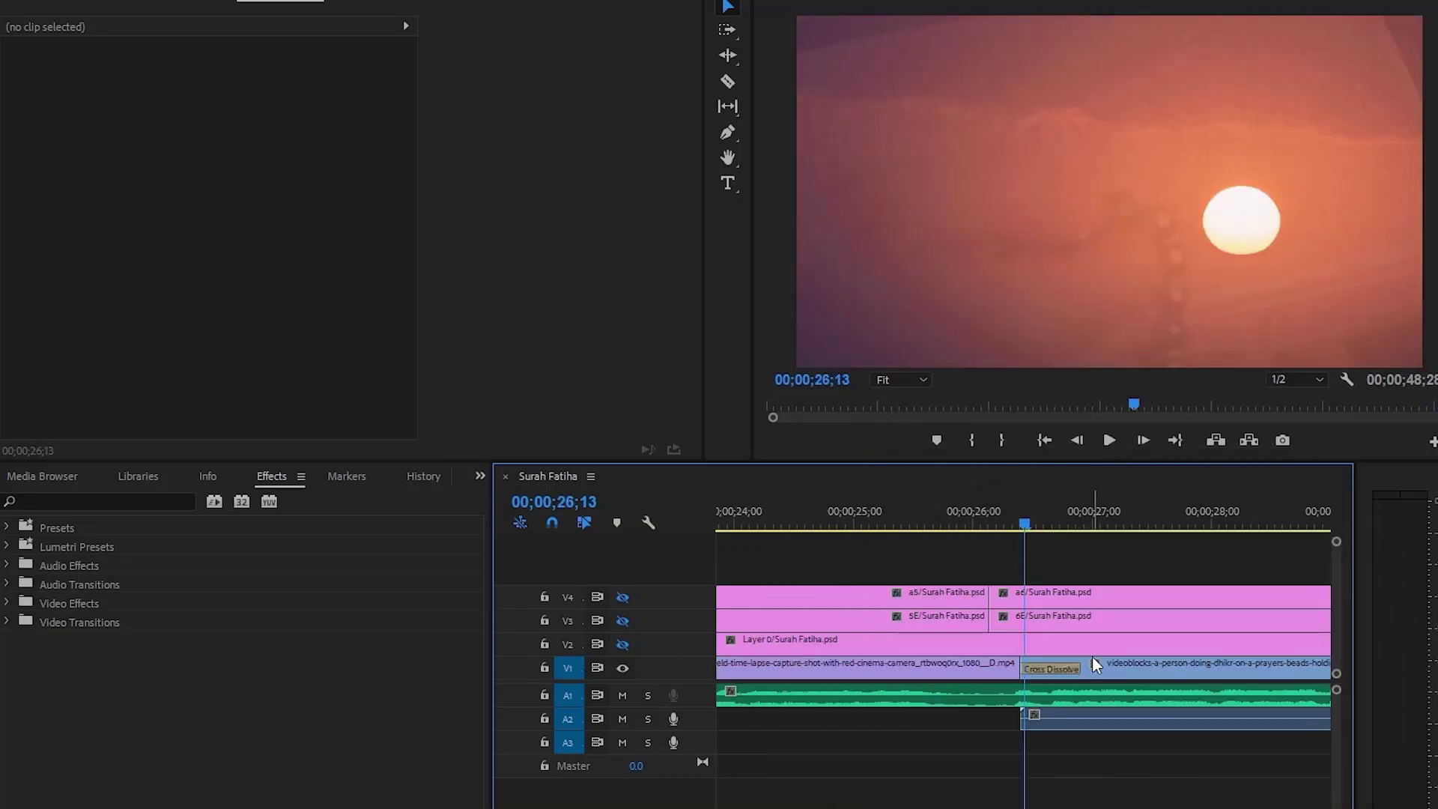
pyautogui.click(1054, 667)
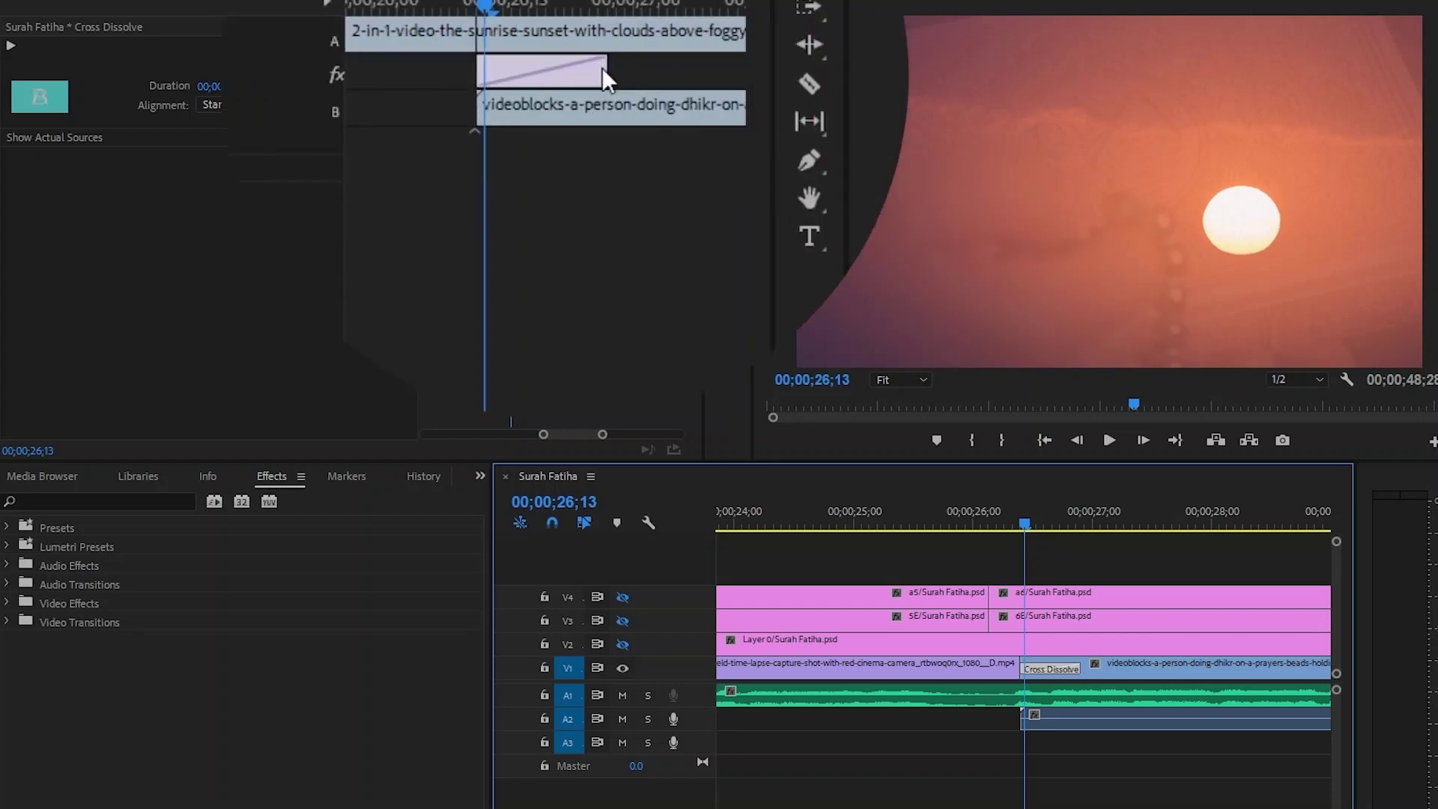
pyautogui.moveTo(604, 69)
pyautogui.mouseDown()
pyautogui.moveTo(708, 73)
pyautogui.moveTo(596, 66)
pyautogui.mouseUp()
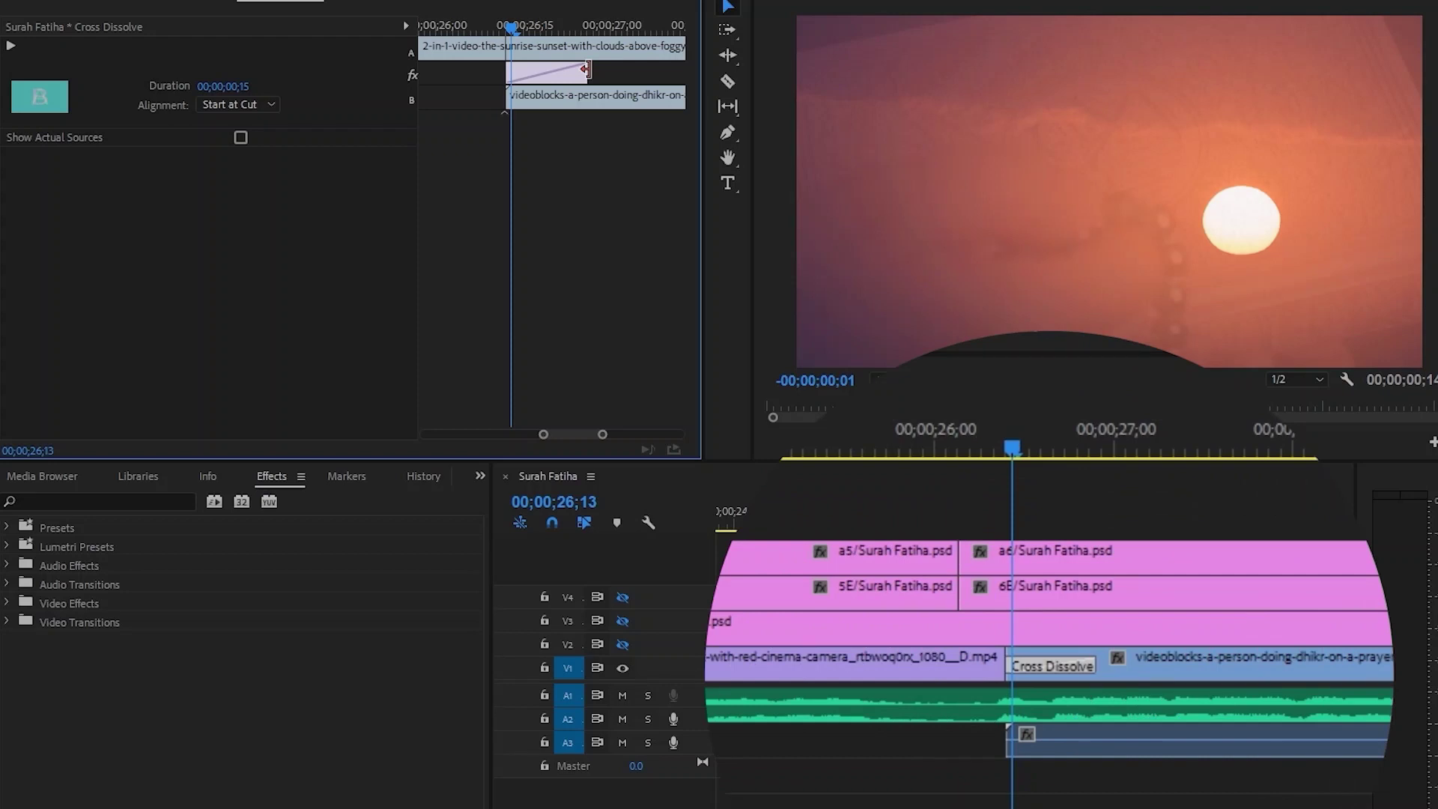
pyautogui.moveTo(585, 69); pyautogui.dragTo(649, 71)
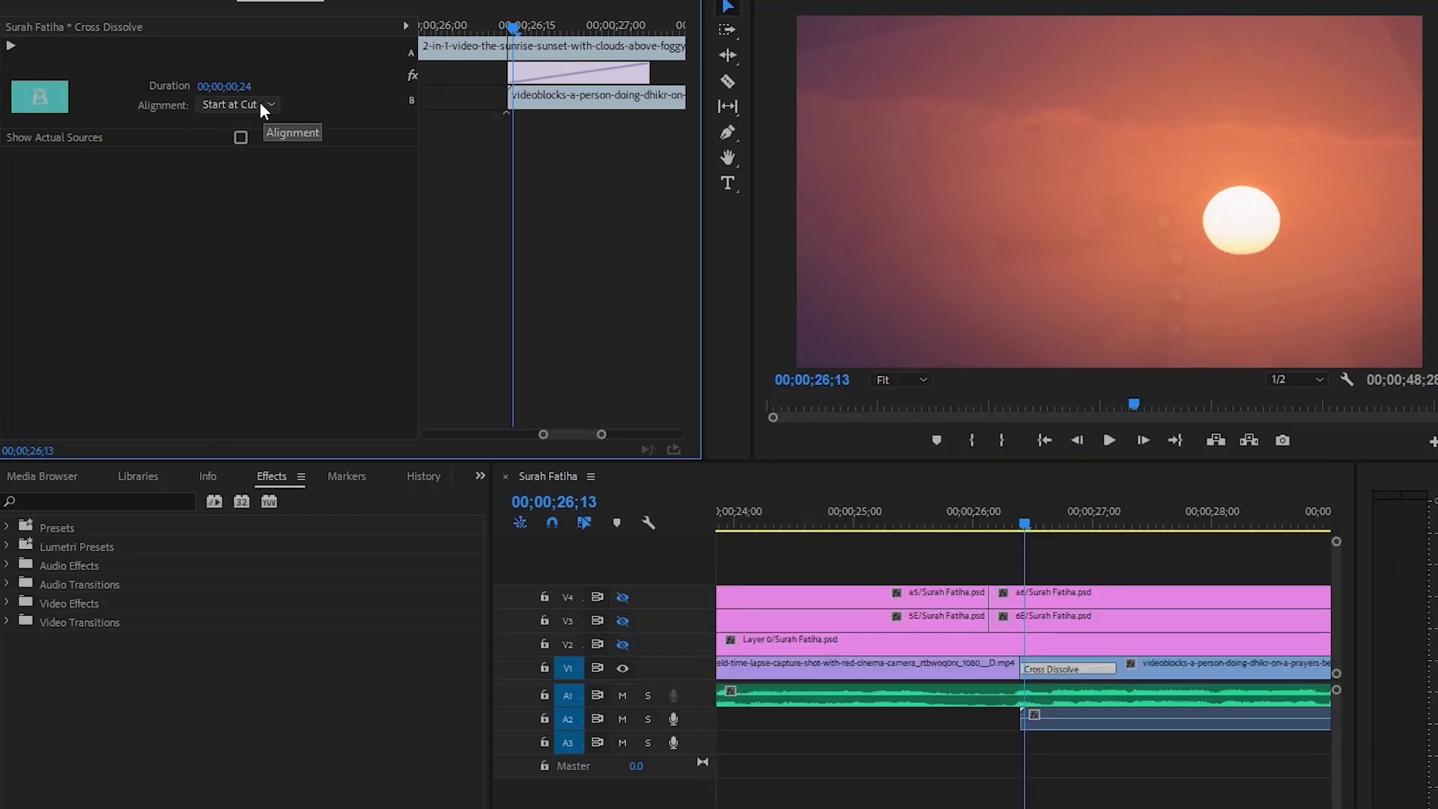
# Try the Center at Cut, Start at Cut and End at Cut alignments on the V1 Cross Dissolve, ending with the transition's deletion
pyautogui.click(259, 102)
pyautogui.click(261, 125)
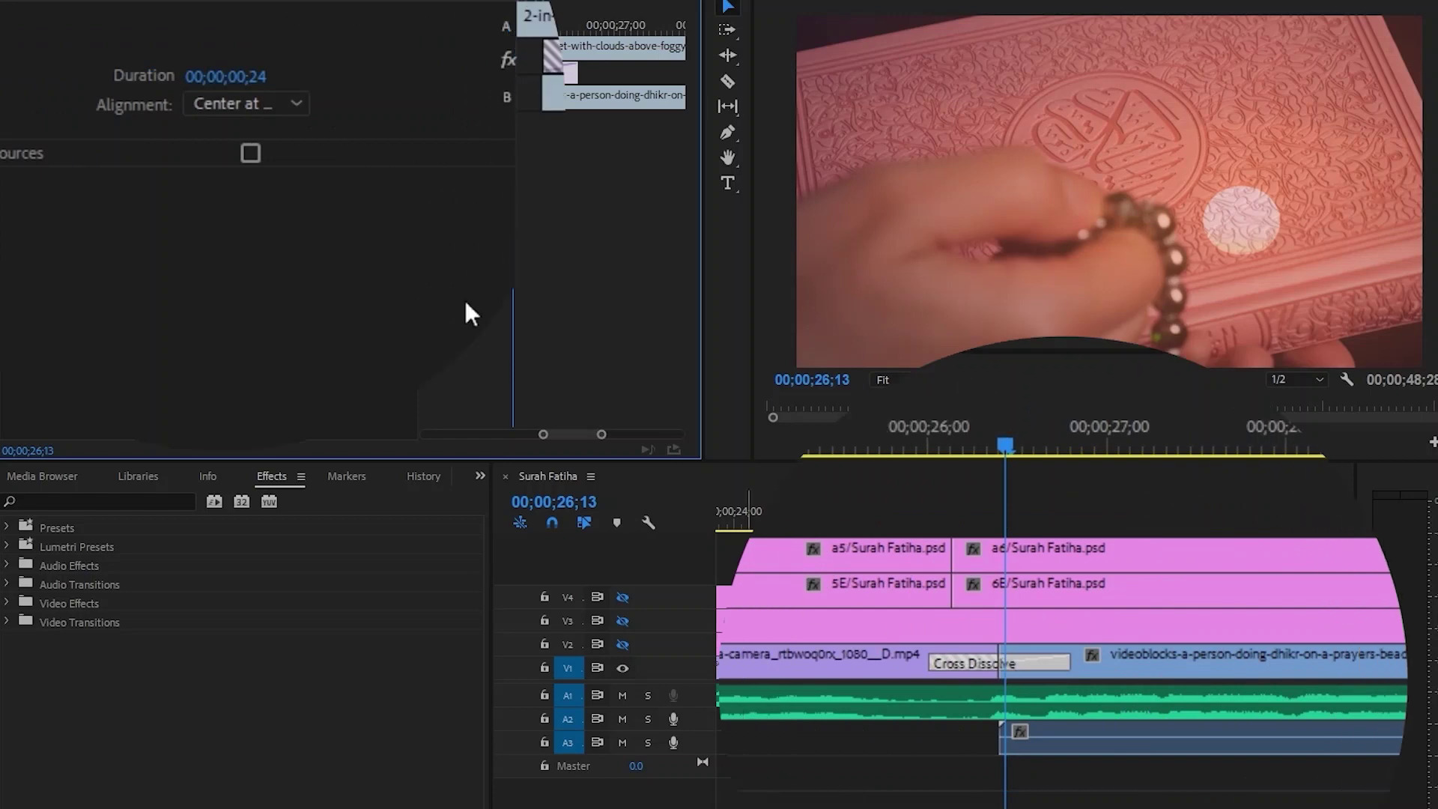
pyautogui.click(289, 104)
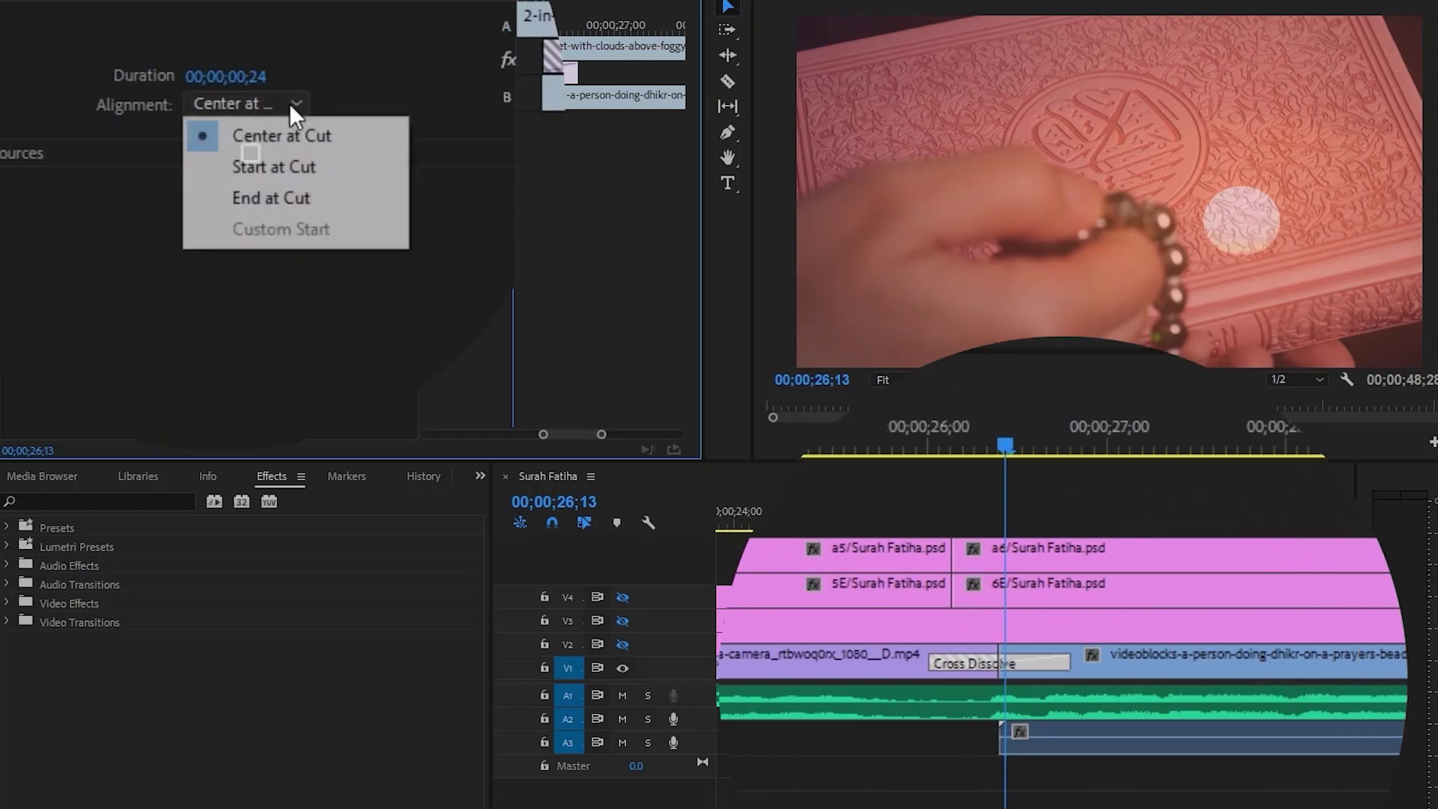
pyautogui.click(304, 168)
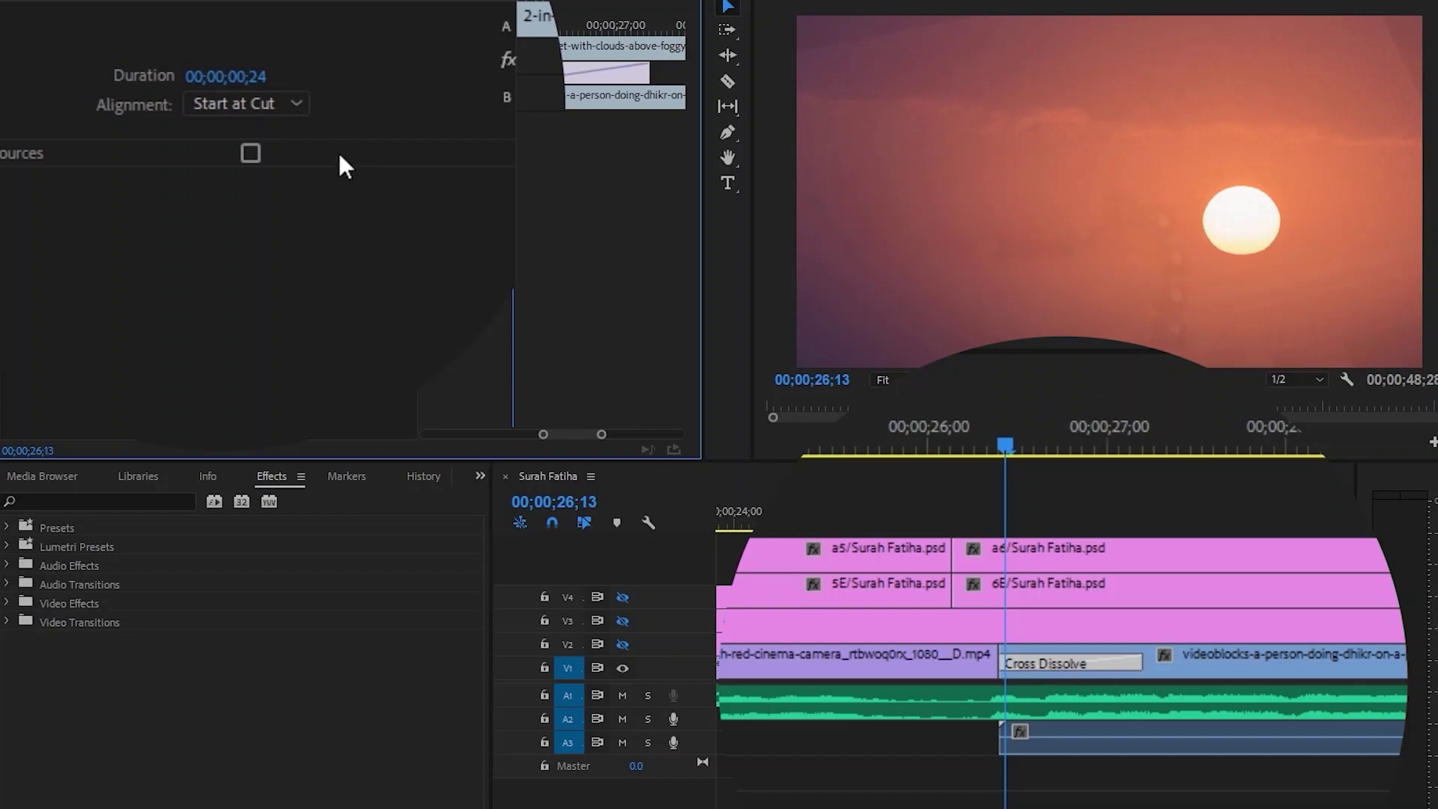
pyautogui.click(303, 104)
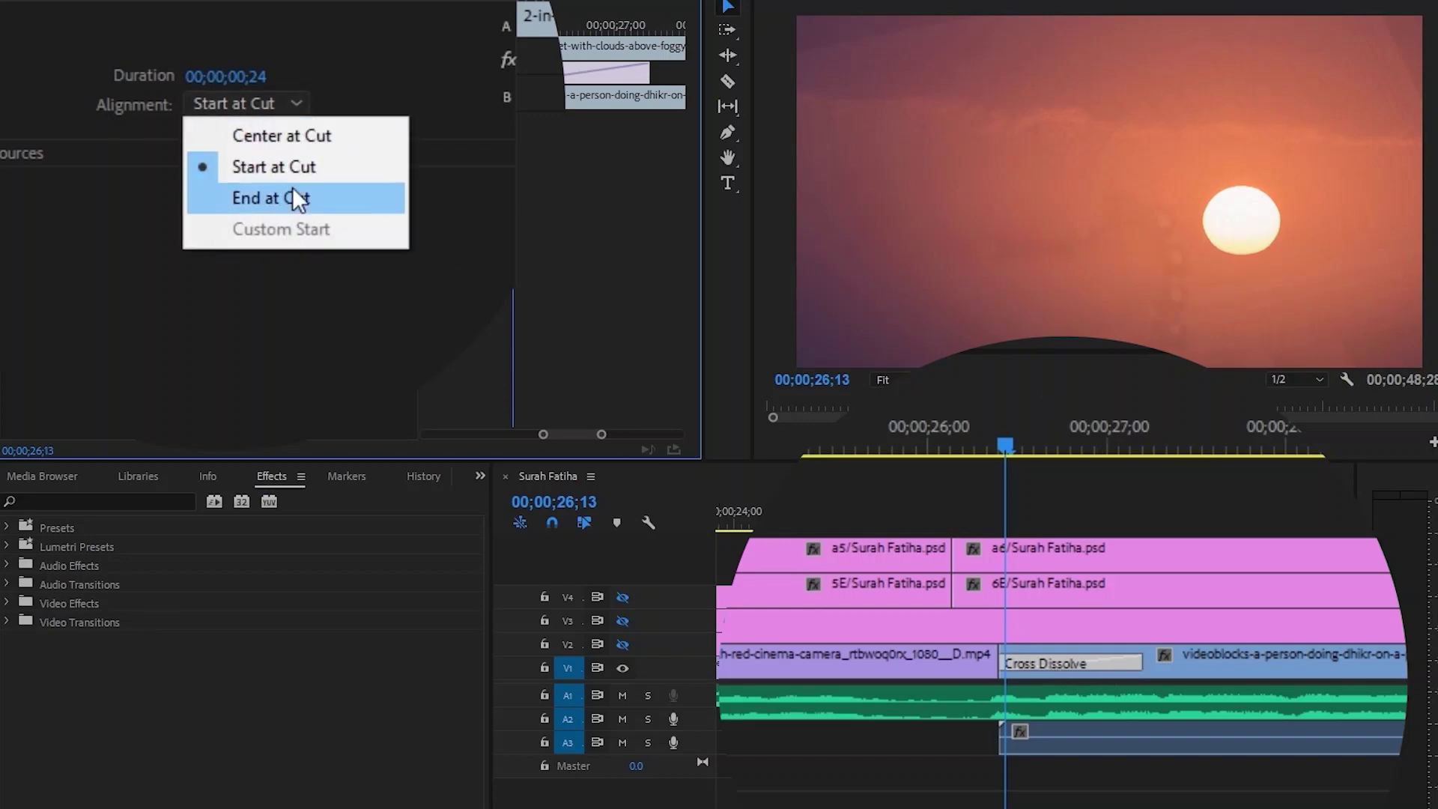
pyautogui.click(288, 197)
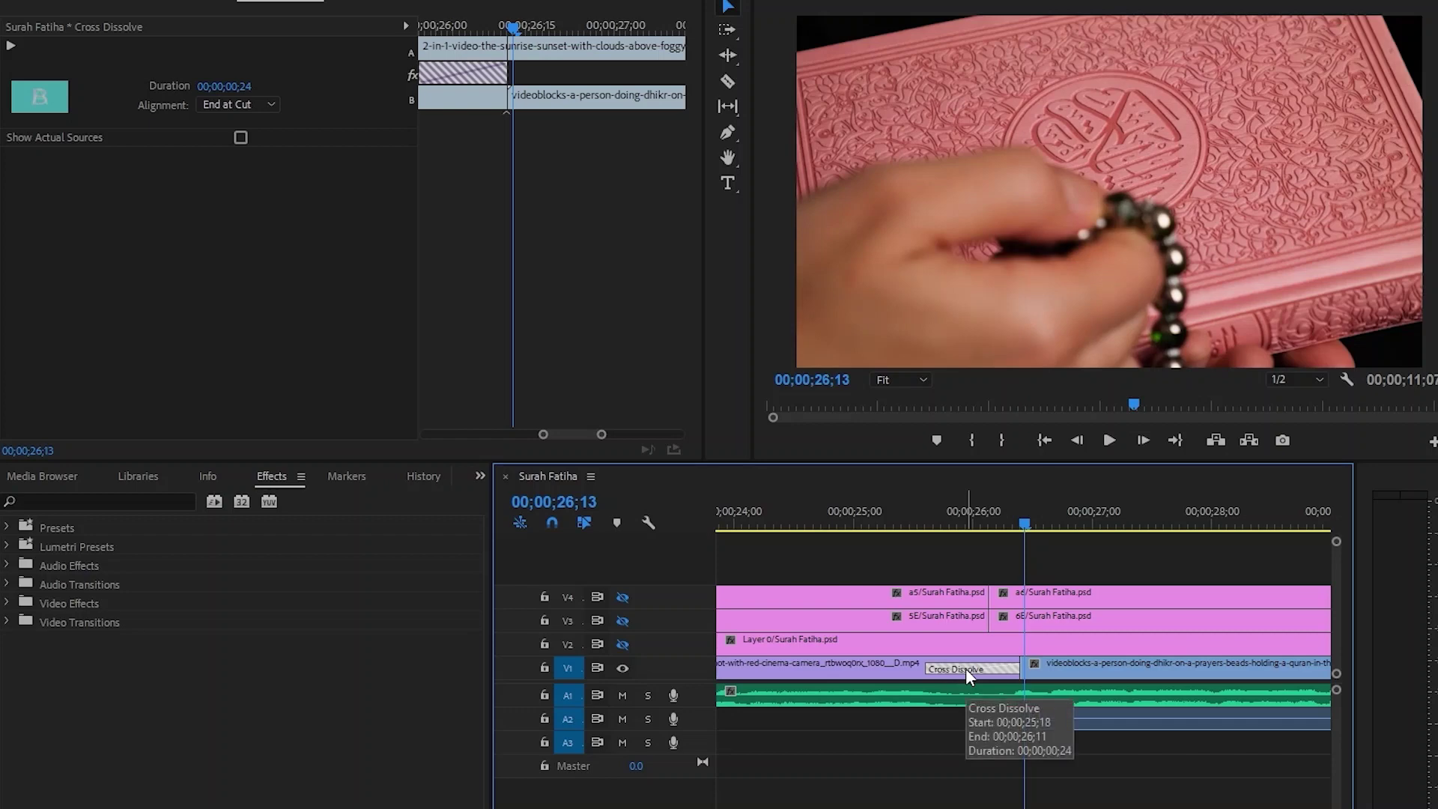
pyautogui.press('Delete')
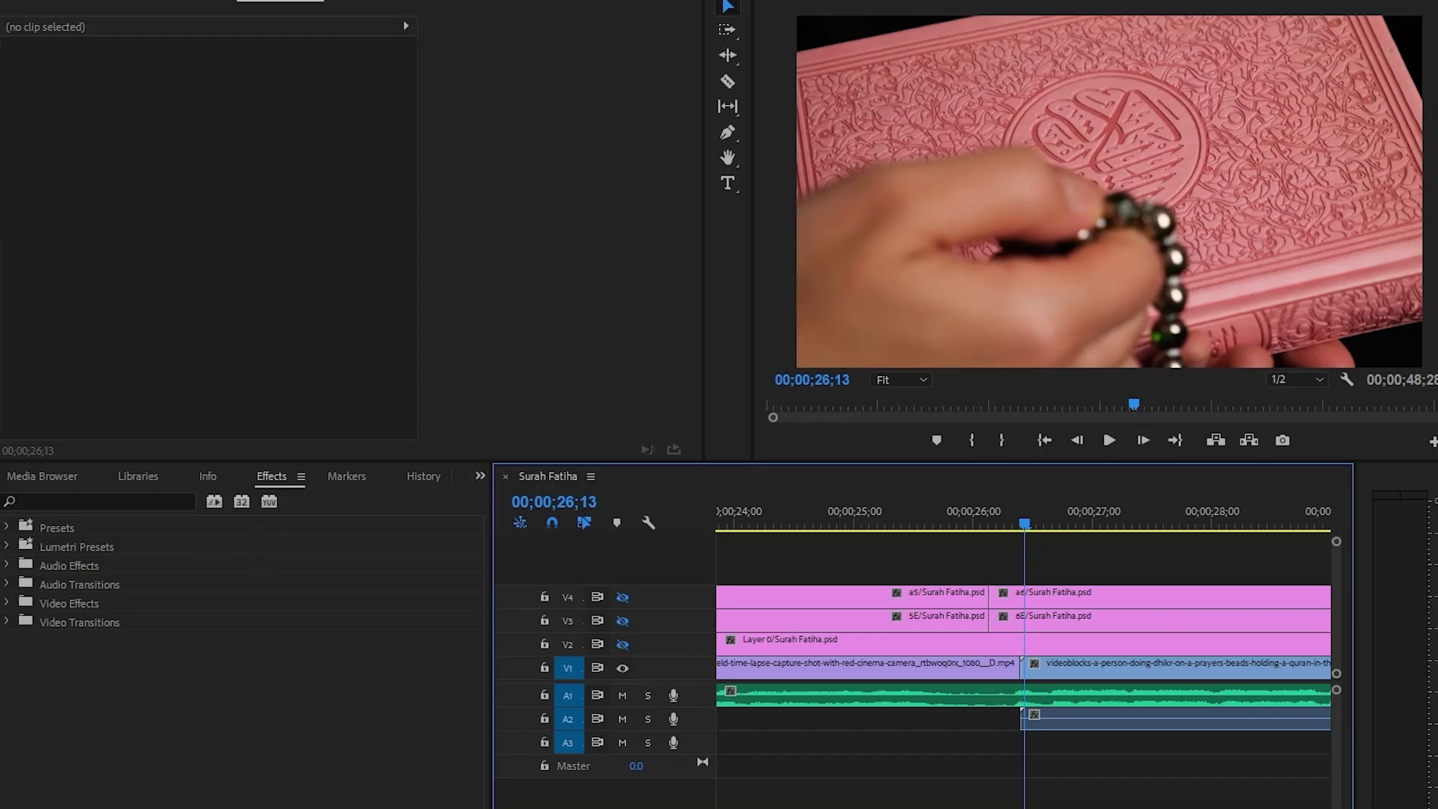
# Bring the Effects panel to the front, switch to Markers, and bring Effects back
pyautogui.hotkey('alt', 'w')
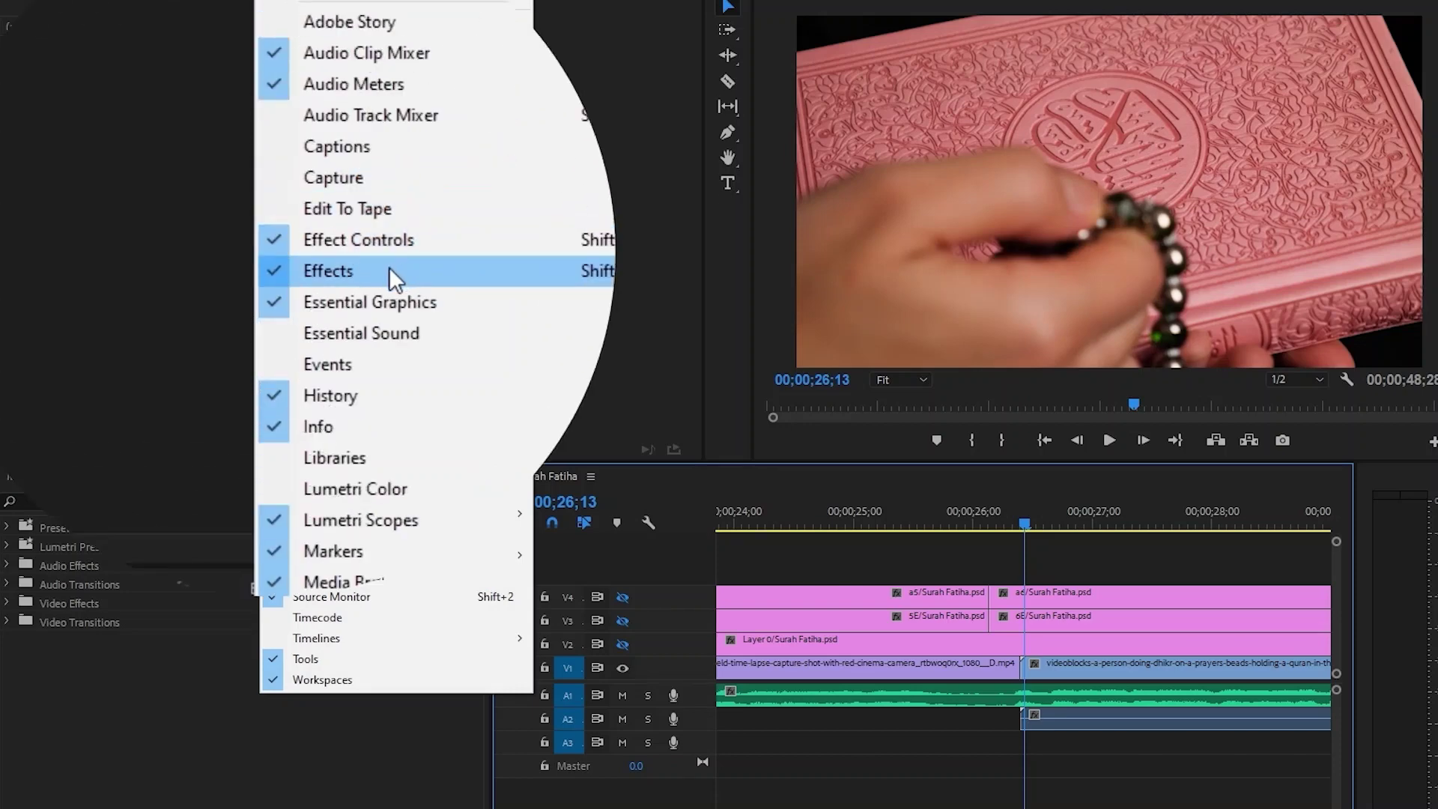
pyautogui.click(358, 271)
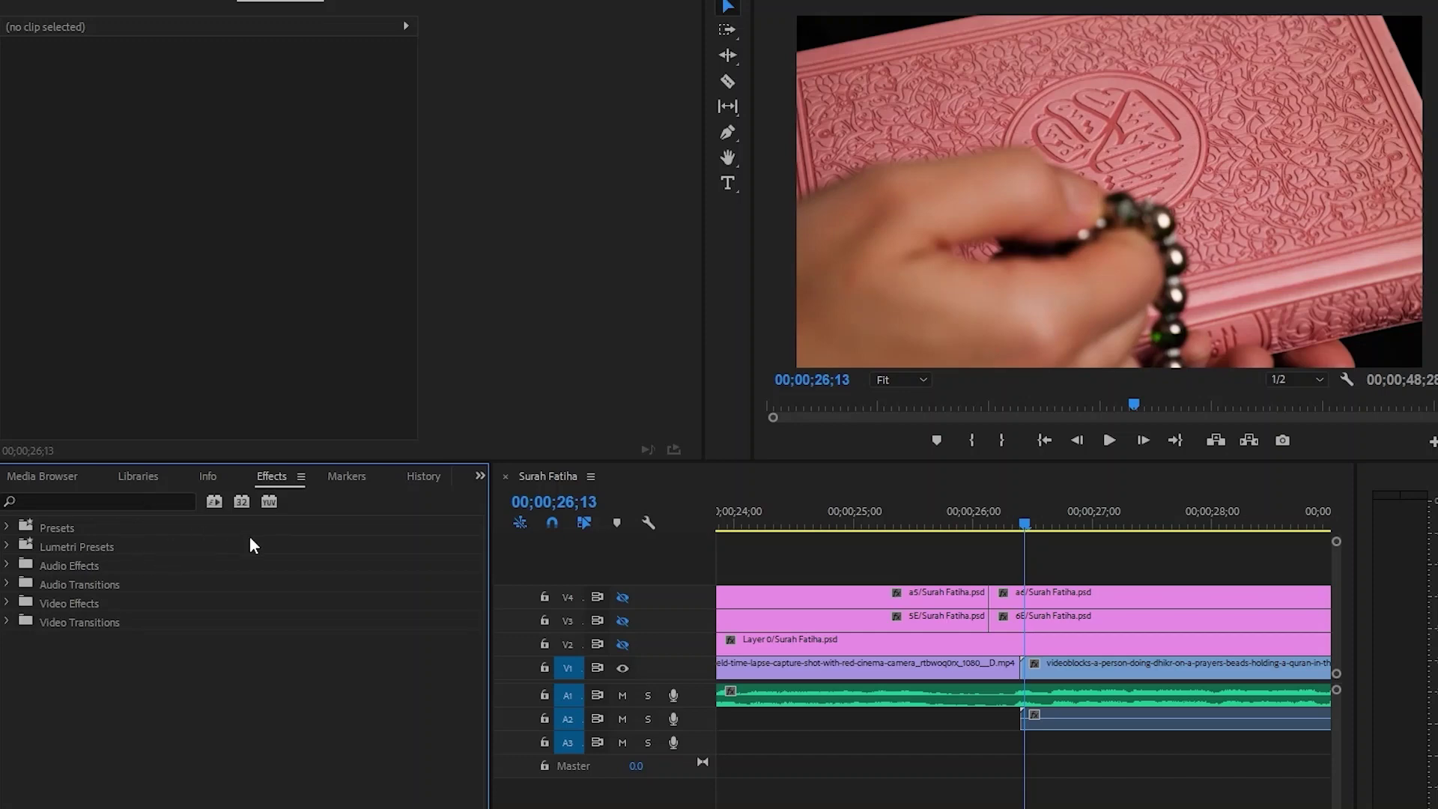
pyautogui.click(351, 478)
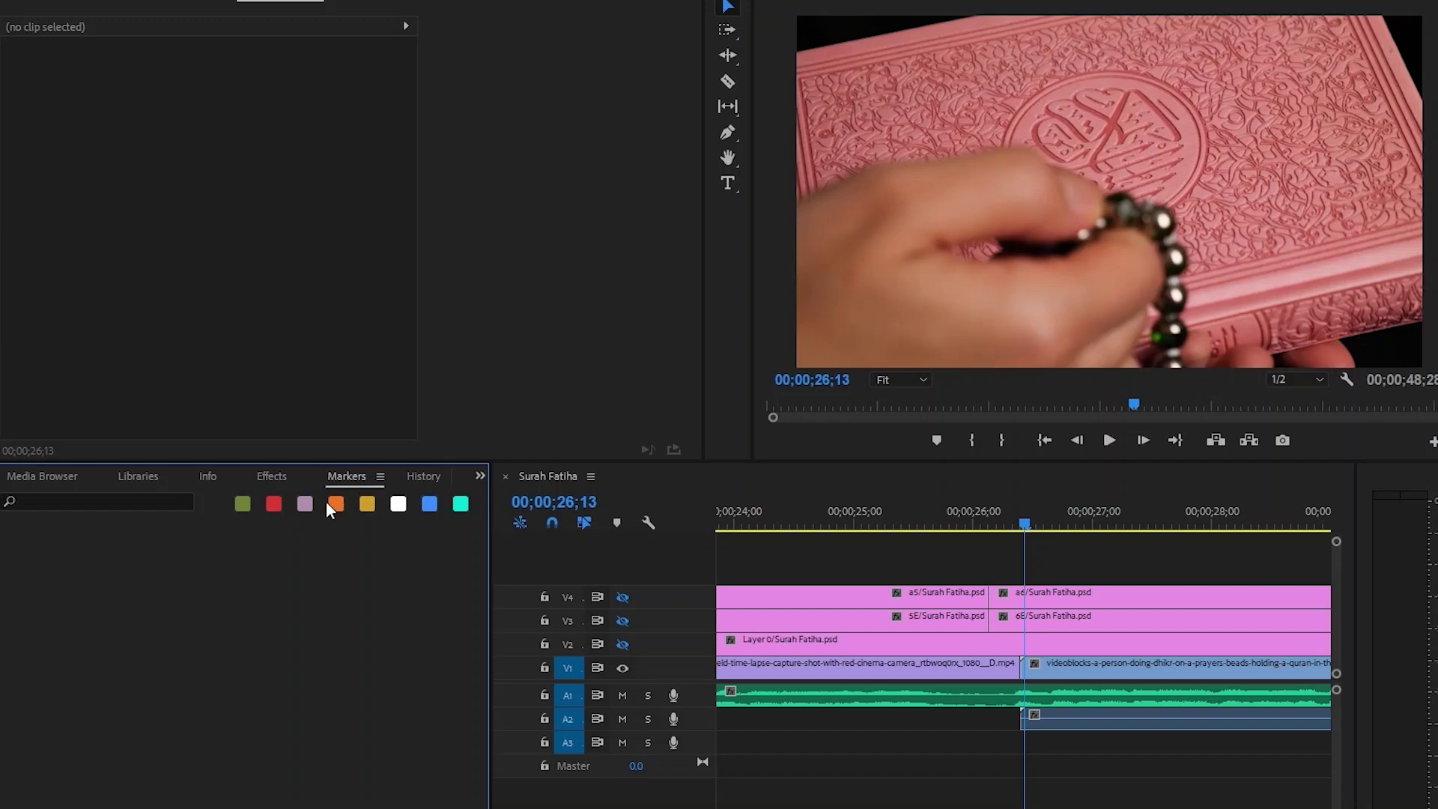
pyautogui.click(281, 2)
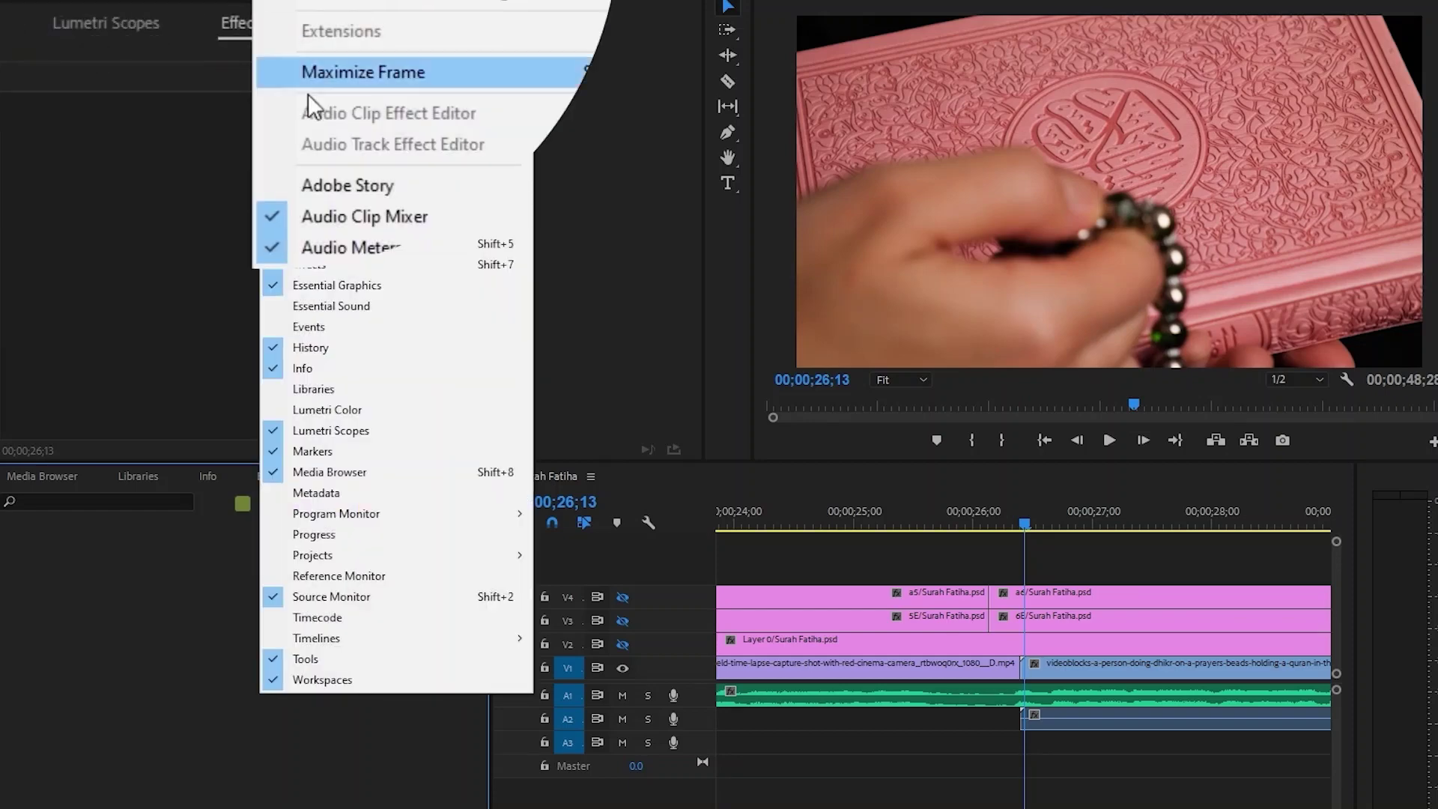
pyautogui.click(385, 268)
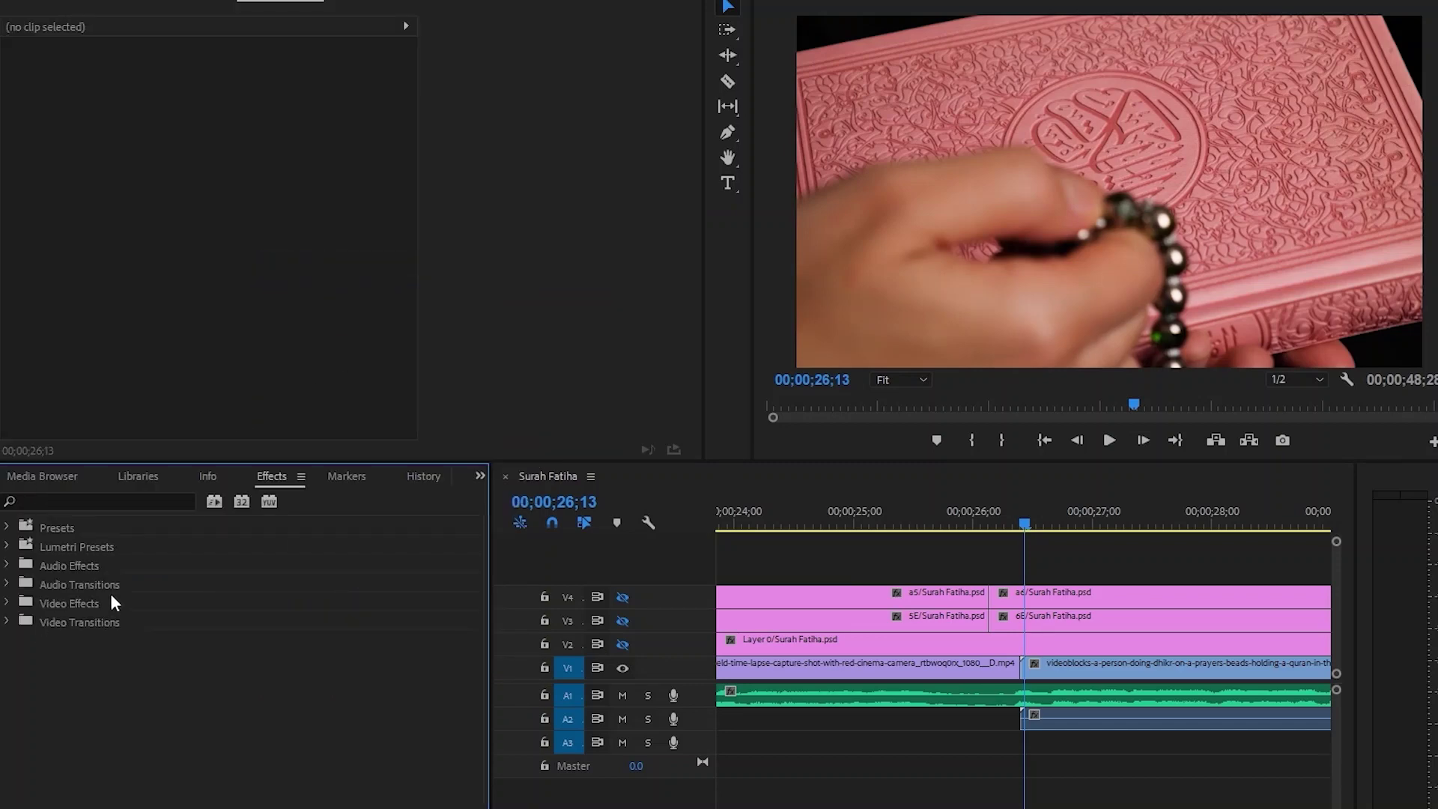
# Check the Markers panel, return to Effects, and expand the Dissolve group within Video Transitions
pyautogui.click(348, 477)
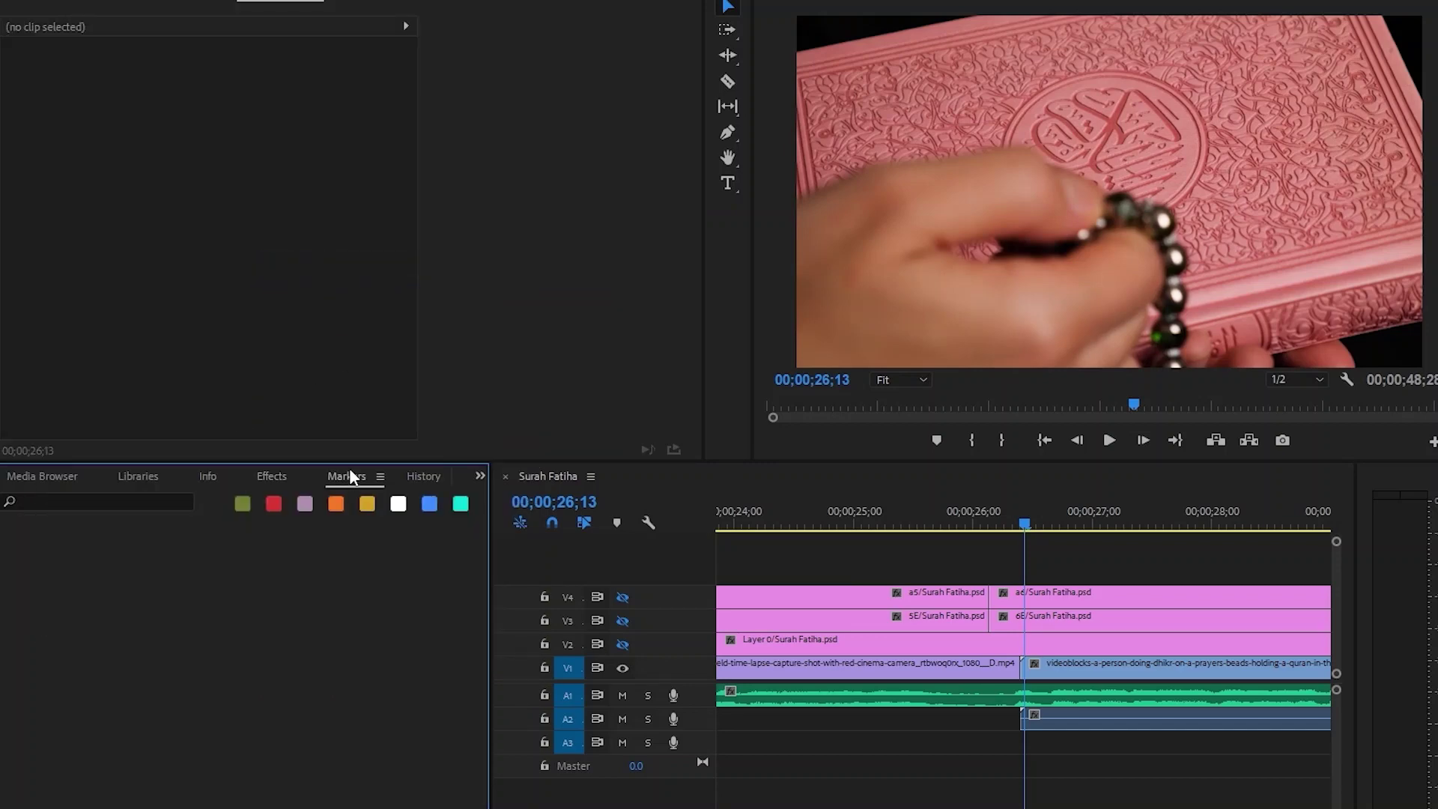
pyautogui.click(271, 476)
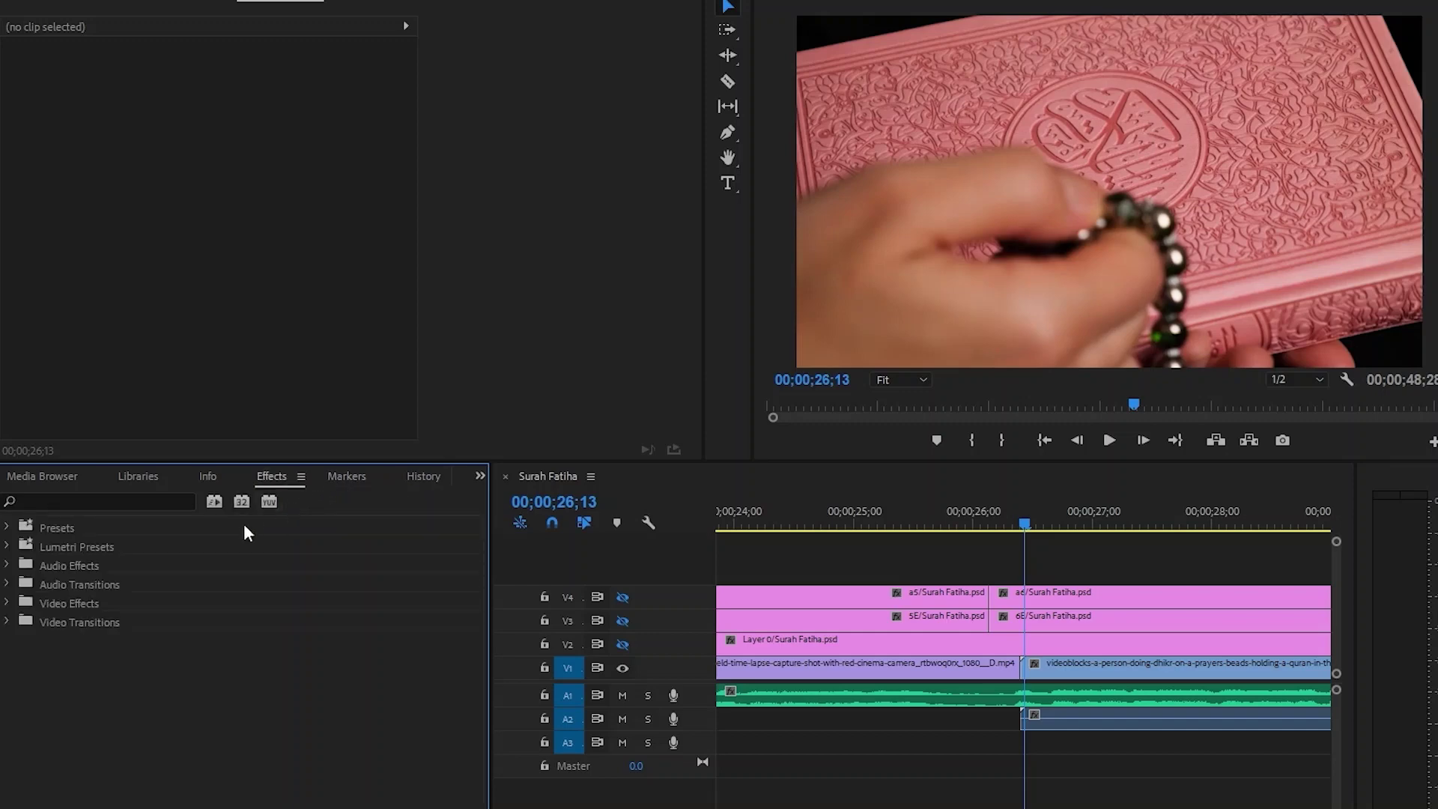
pyautogui.click(90, 622)
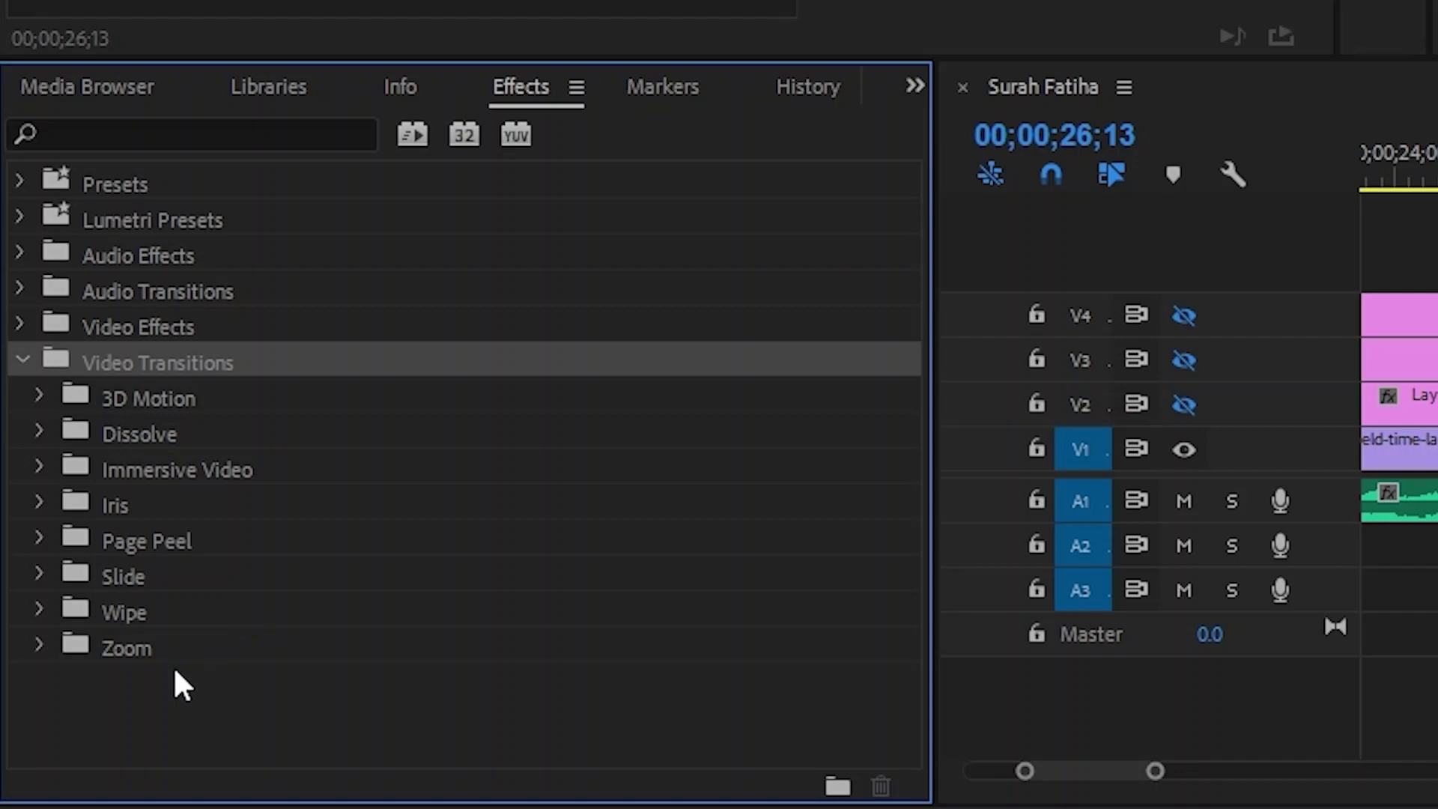
pyautogui.doubleClick(143, 434)
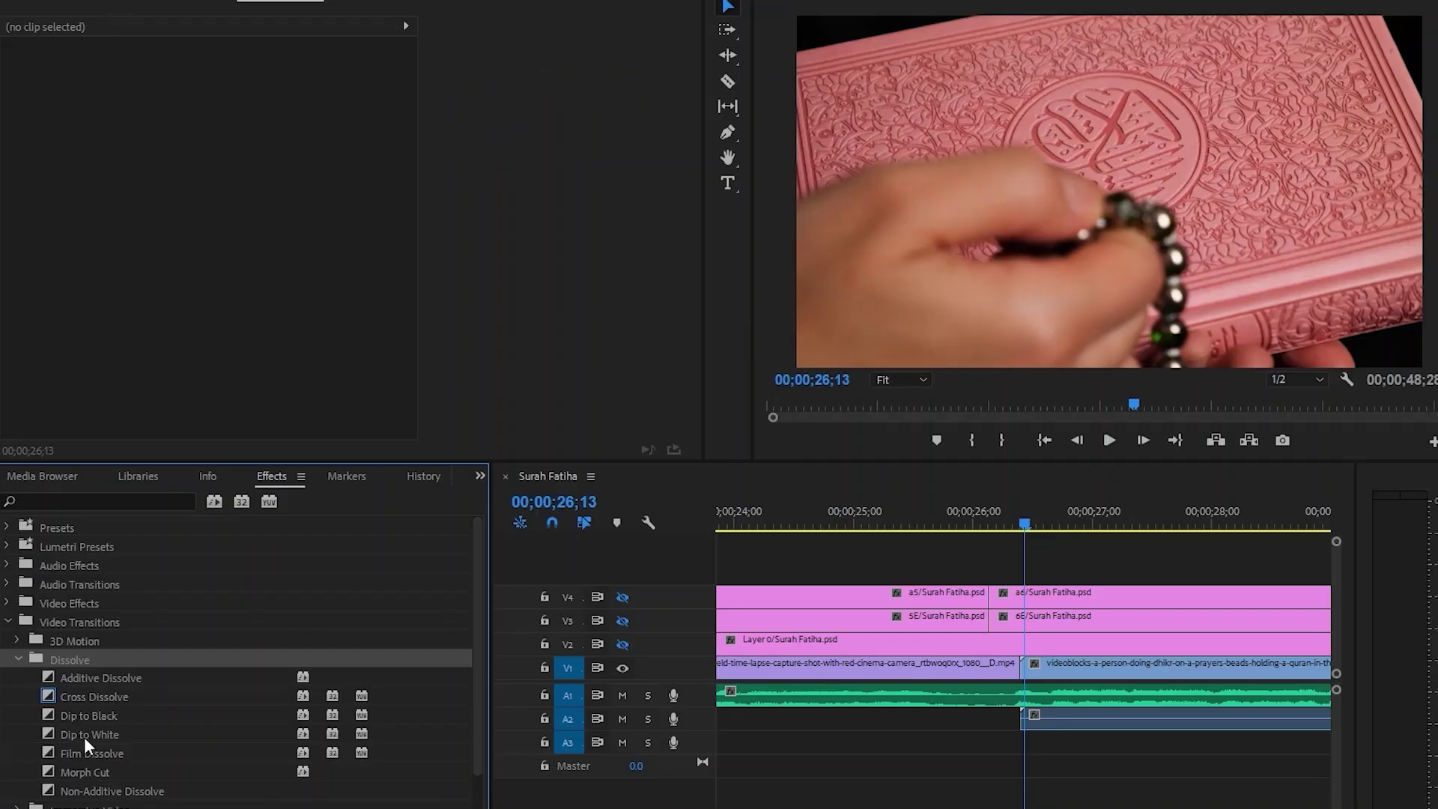
# Apply the Dip to White transition at the V1 cut between the sunset and prayer-beads clips and play through it
pyautogui.click(84, 736)
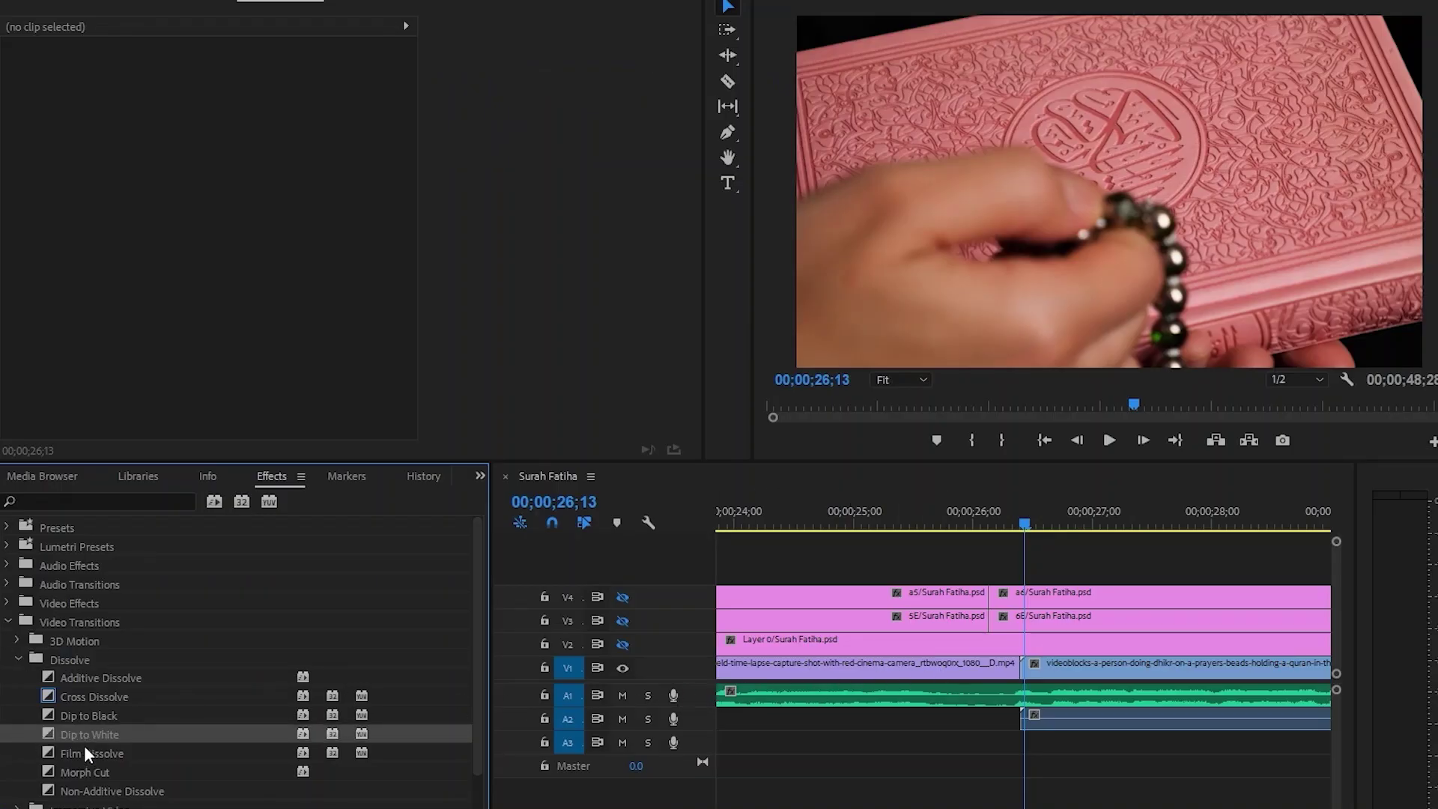
pyautogui.moveTo(83, 739); pyautogui.dragTo(1008, 663)
pyautogui.click(1013, 506)
pyautogui.press('space')
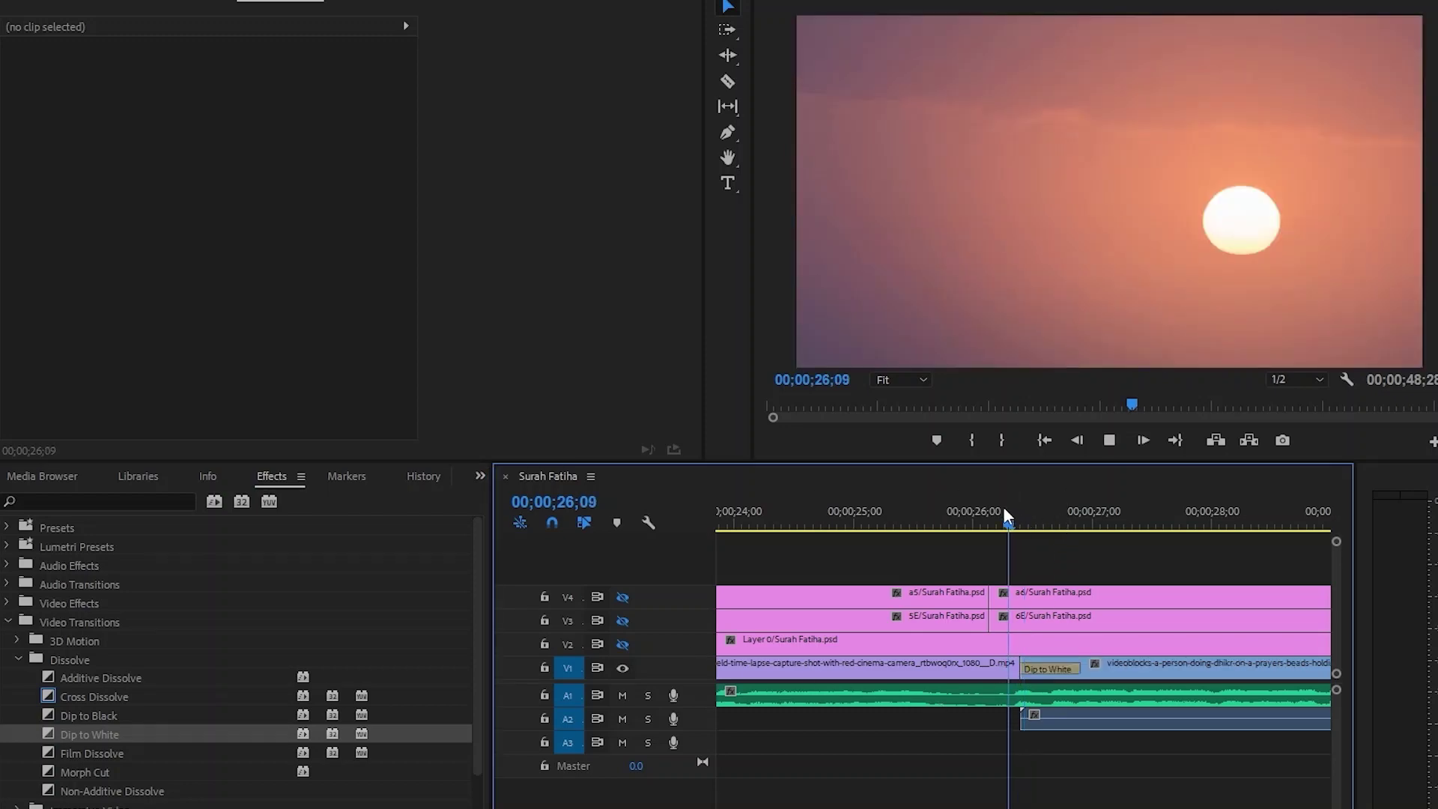
pyautogui.press('space')
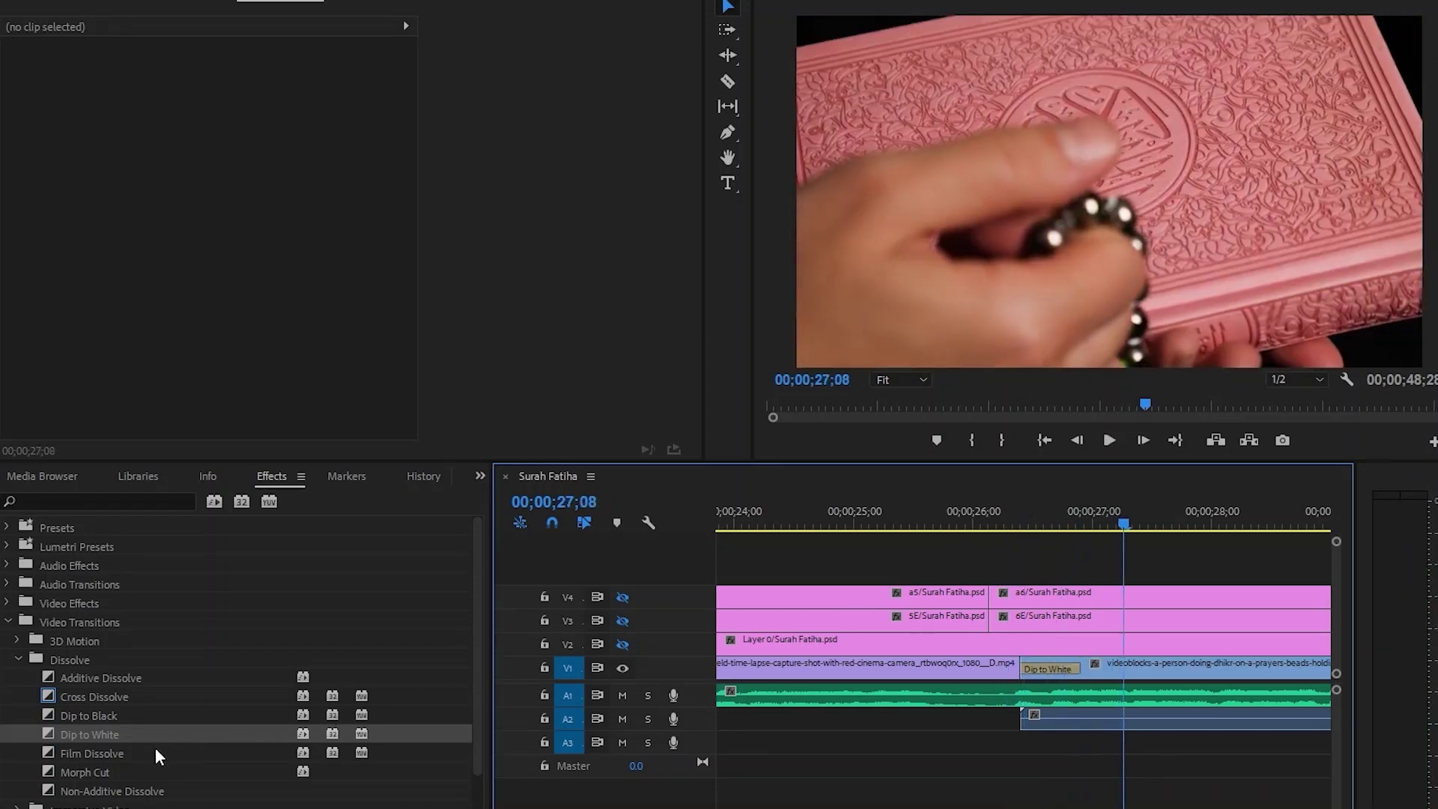
# Replace the V1 cut's transition with Dip to Black and play back from just before the cut
pyautogui.moveTo(84, 720); pyautogui.dragTo(1045, 673)
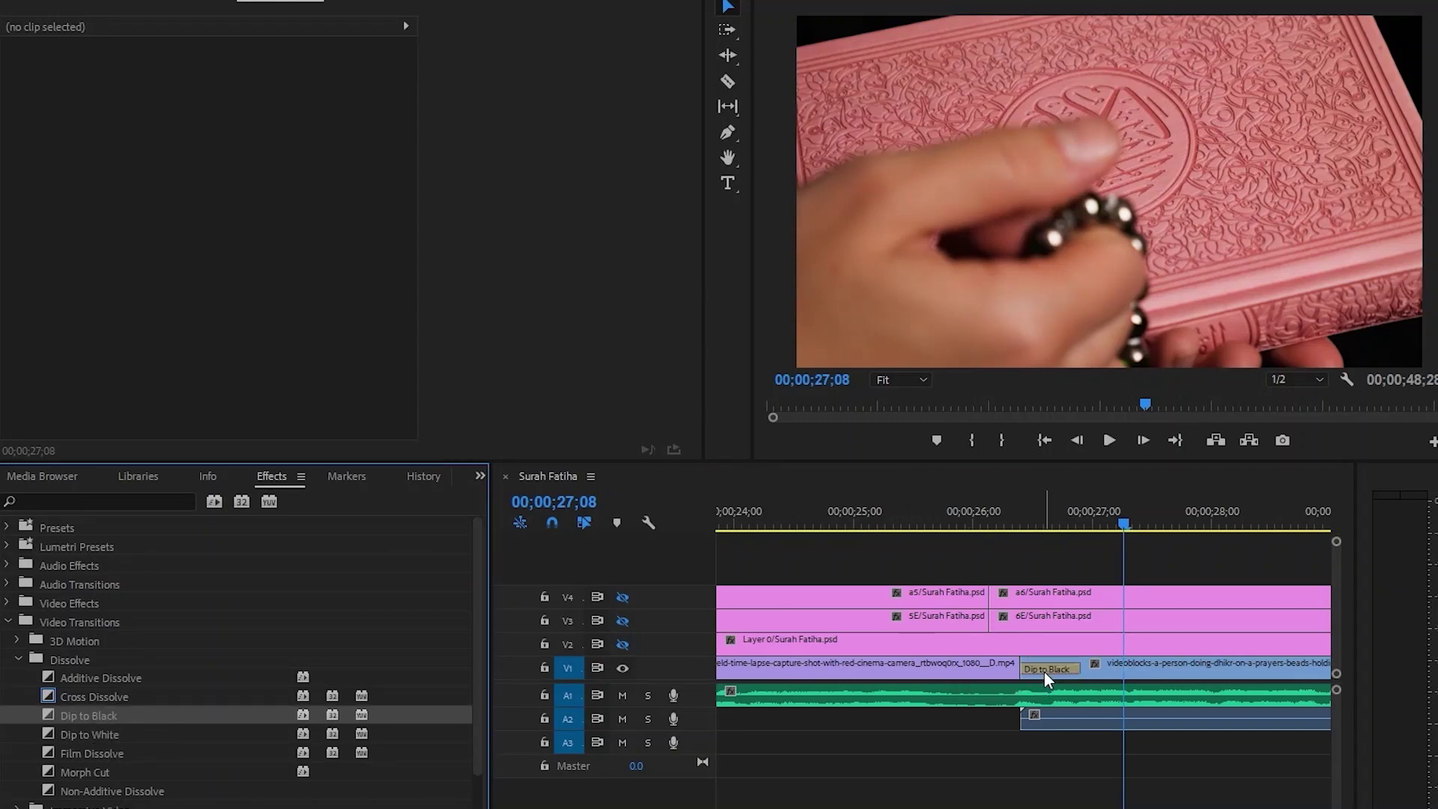
pyautogui.click(1012, 528)
pyautogui.press('space')
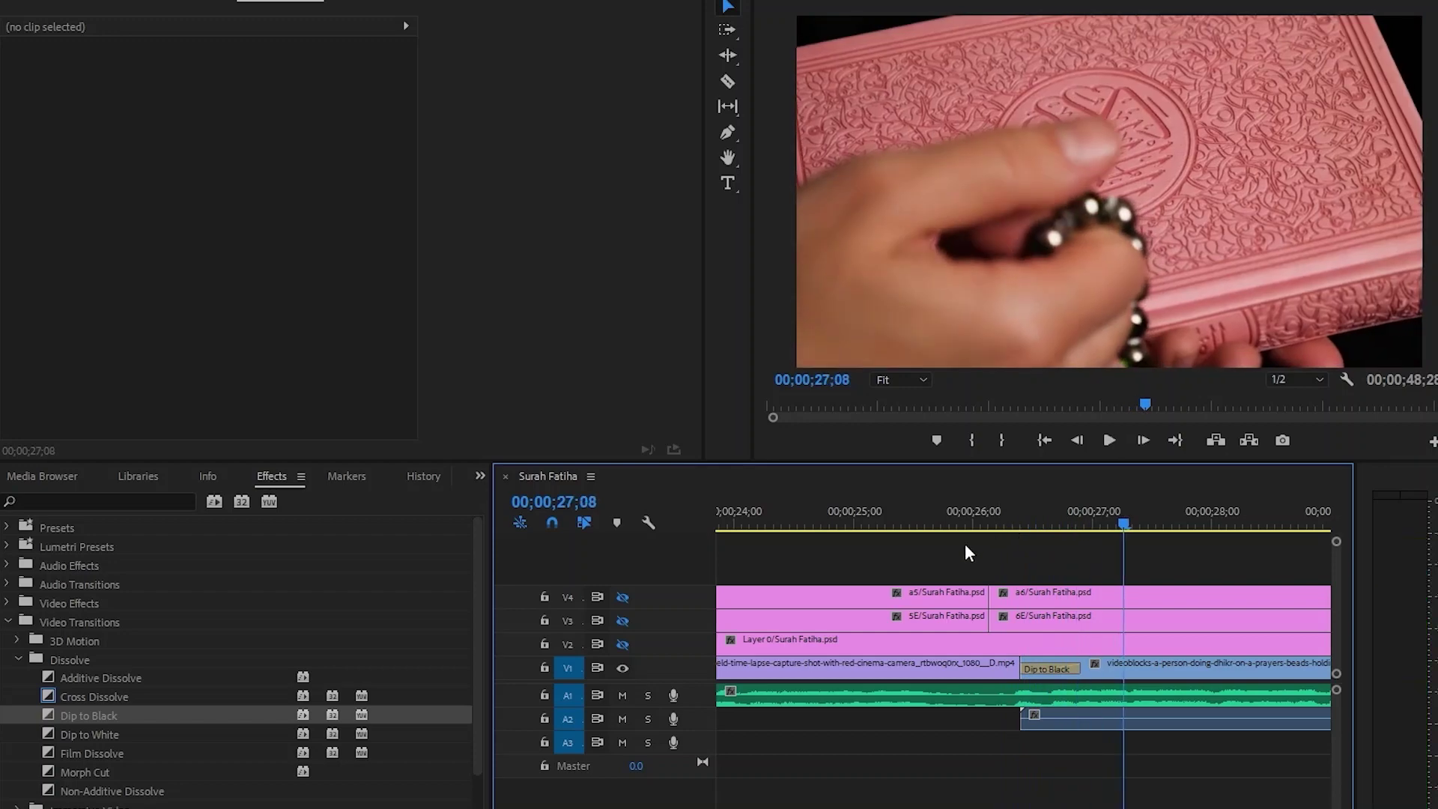
# Expand the Wipe transitions, replace the V1 cut's transition with Barn Doors, and preview it
pyautogui.scroll(-2, 191, 727)
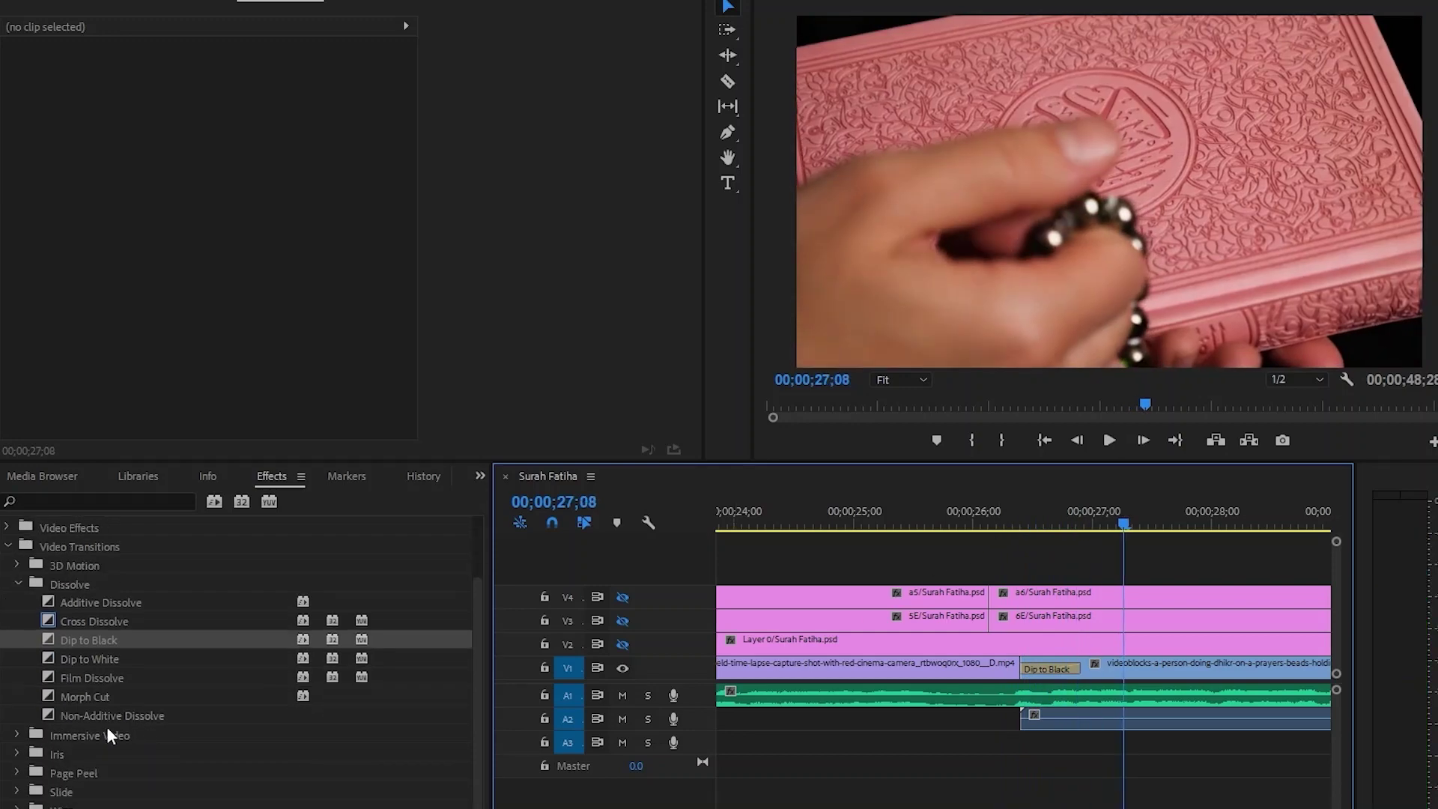
pyautogui.click(15, 774)
pyautogui.click(15, 774)
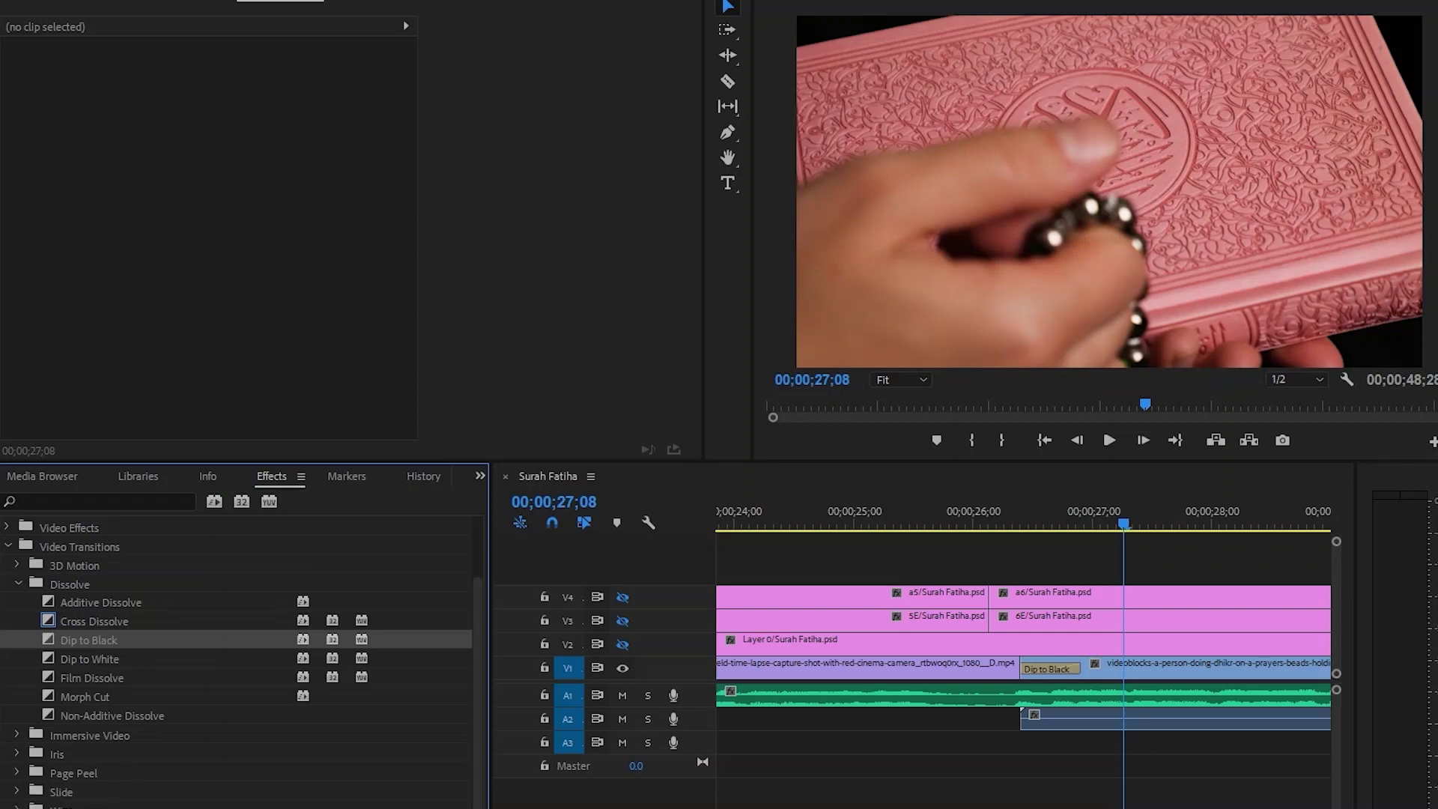
pyautogui.click(17, 806)
pyautogui.scroll(-2, 105, 802)
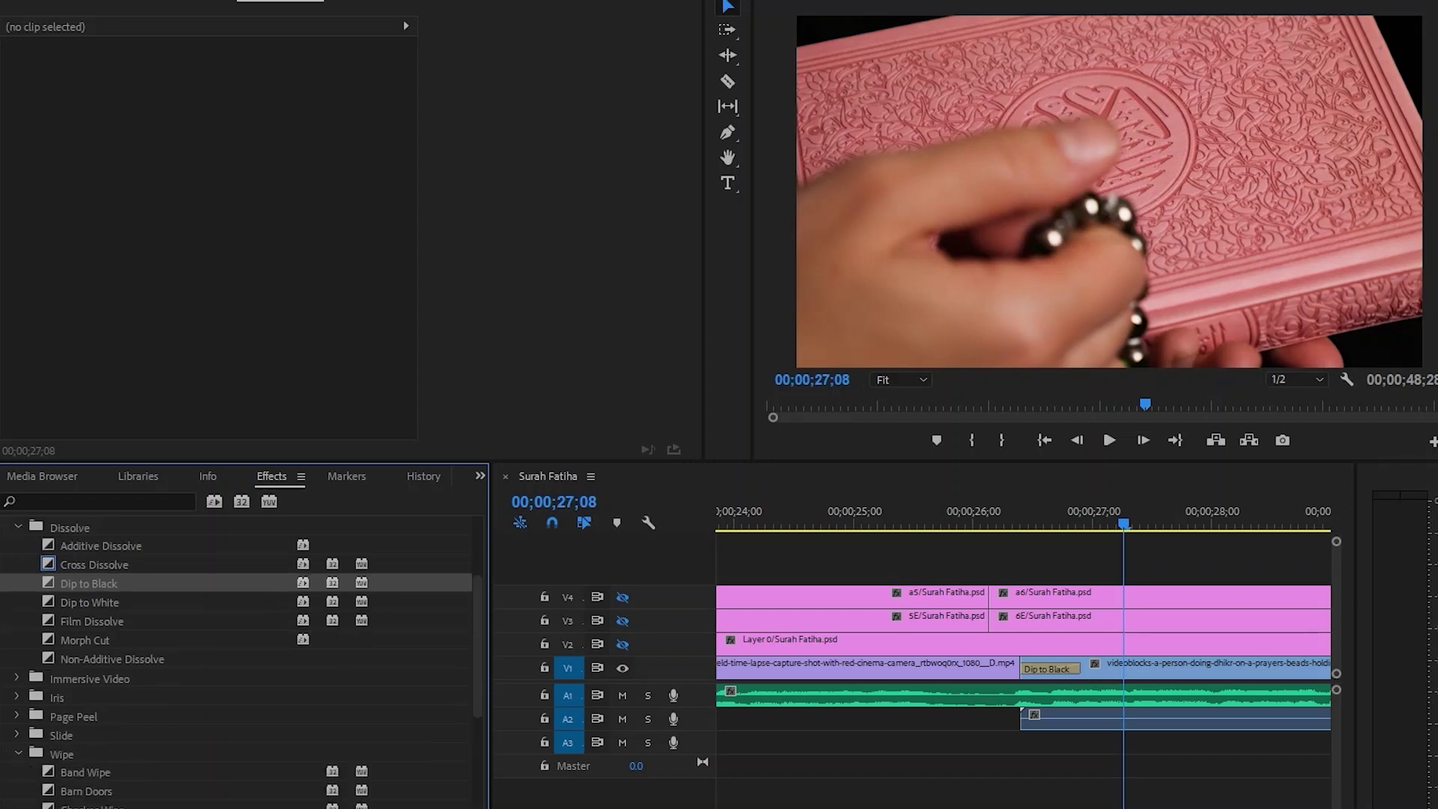
pyautogui.moveTo(105, 800); pyautogui.dragTo(1024, 669)
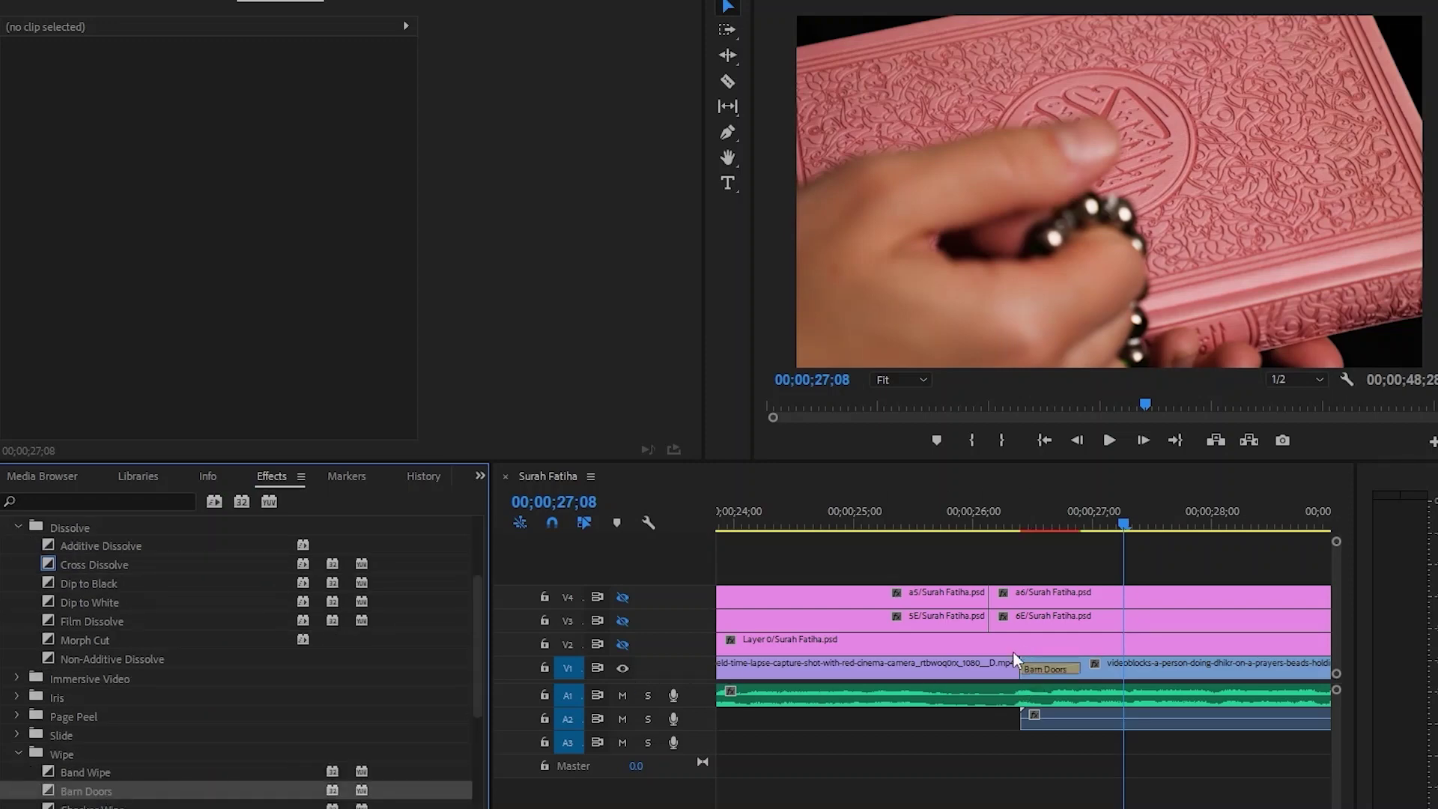
pyautogui.click(989, 528)
pyautogui.press('space')
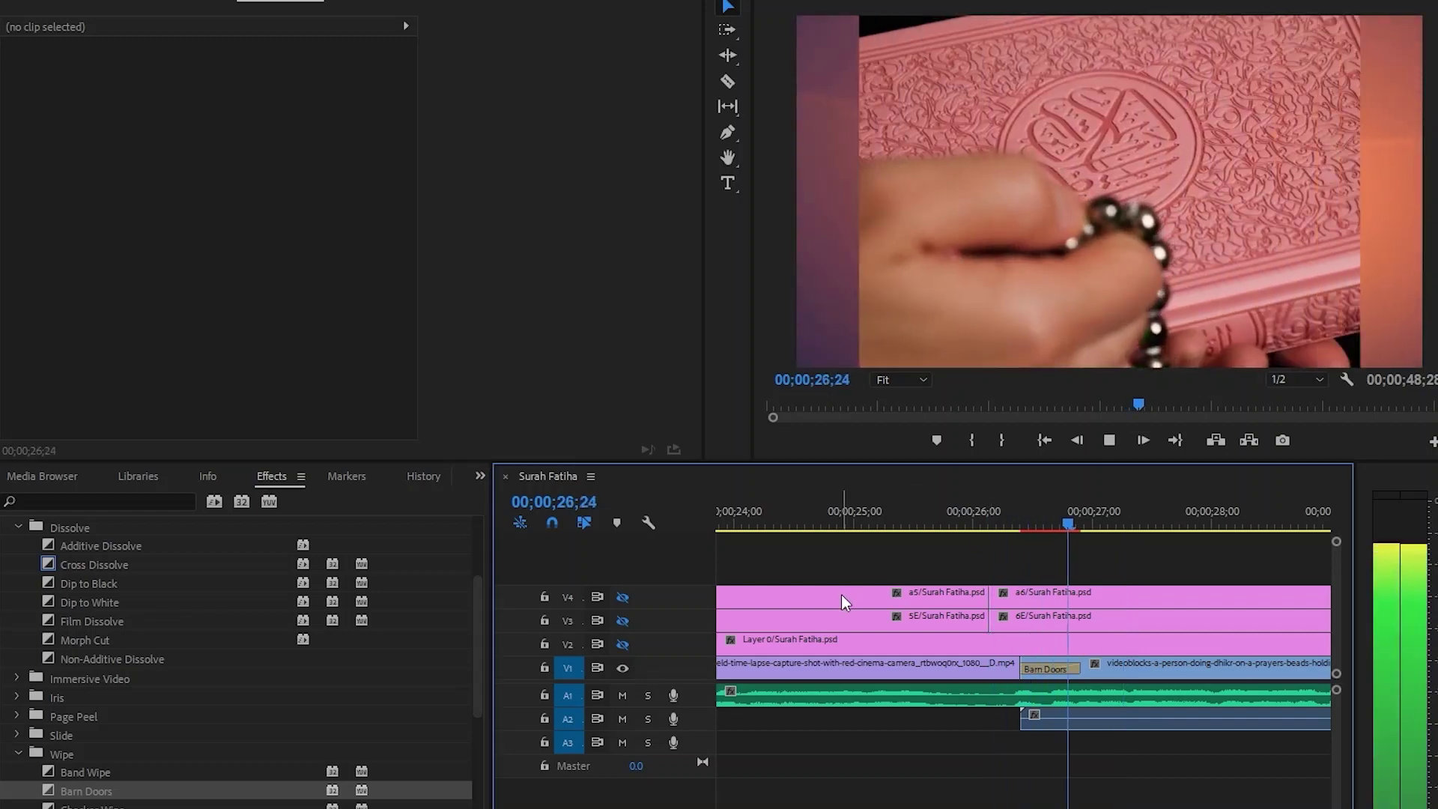
pyautogui.press('space')
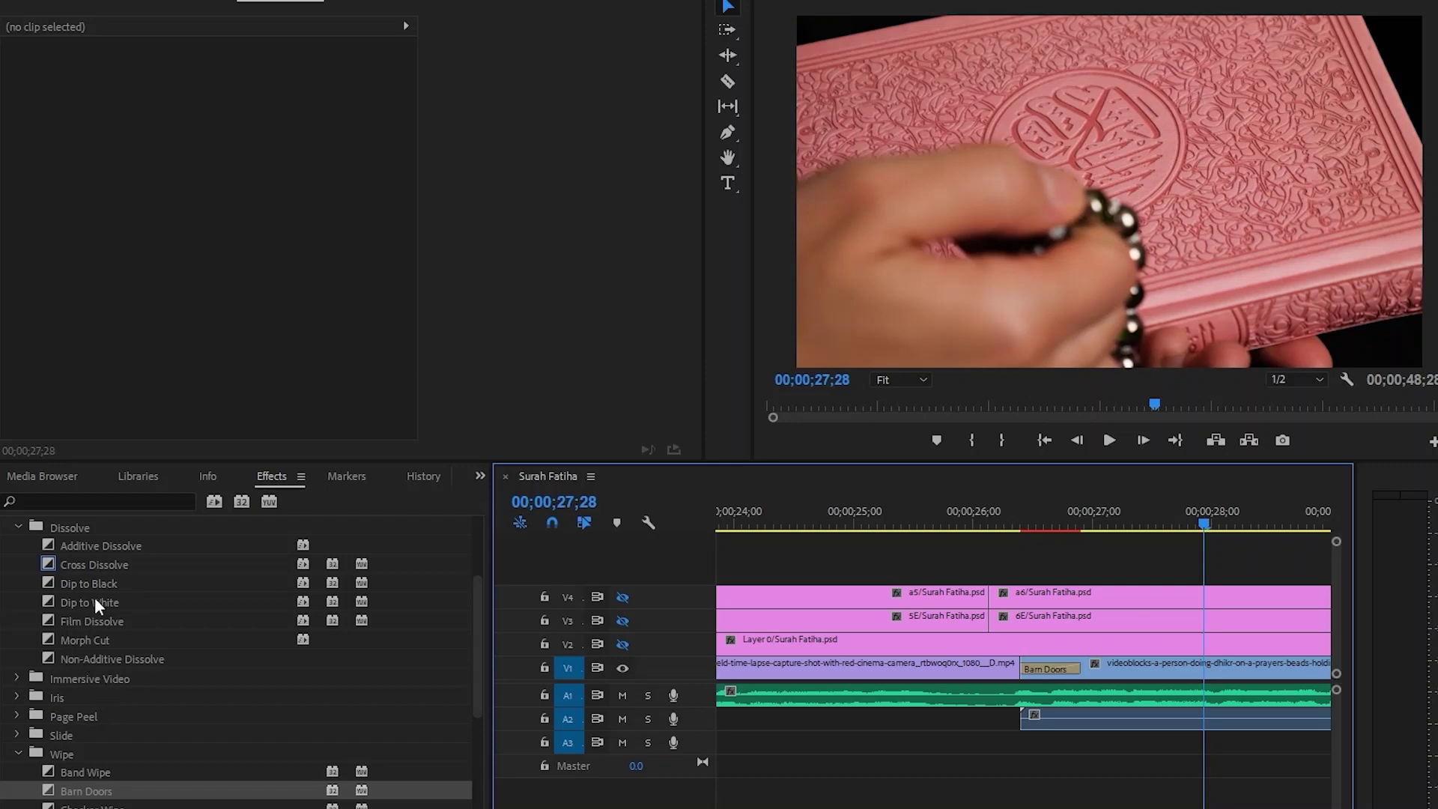
# Replace the Barn Doors transition at the V1 cut with Cross Dissolve and preview it
pyautogui.moveTo(102, 560); pyautogui.dragTo(1049, 669)
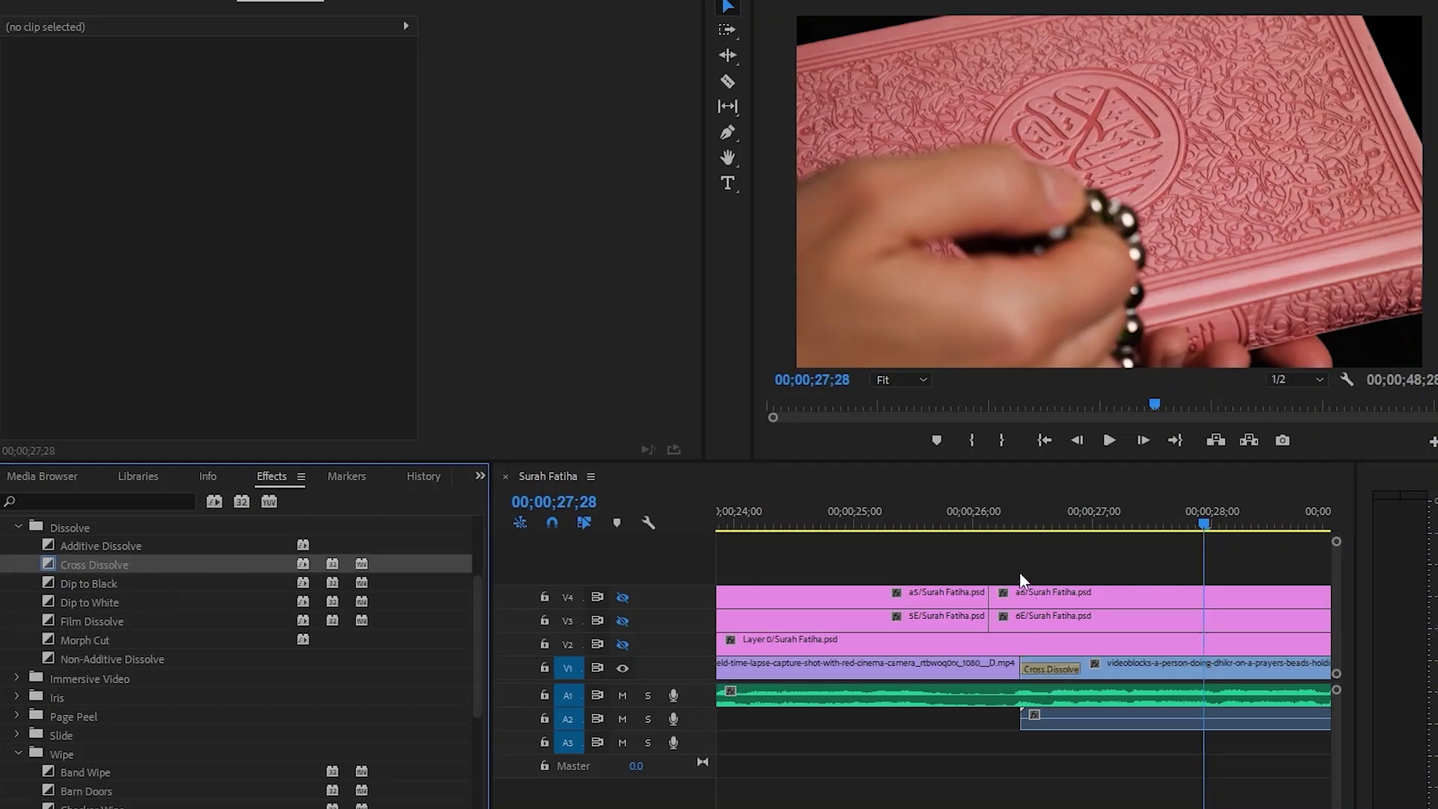
pyautogui.click(1007, 510)
pyautogui.press('space')
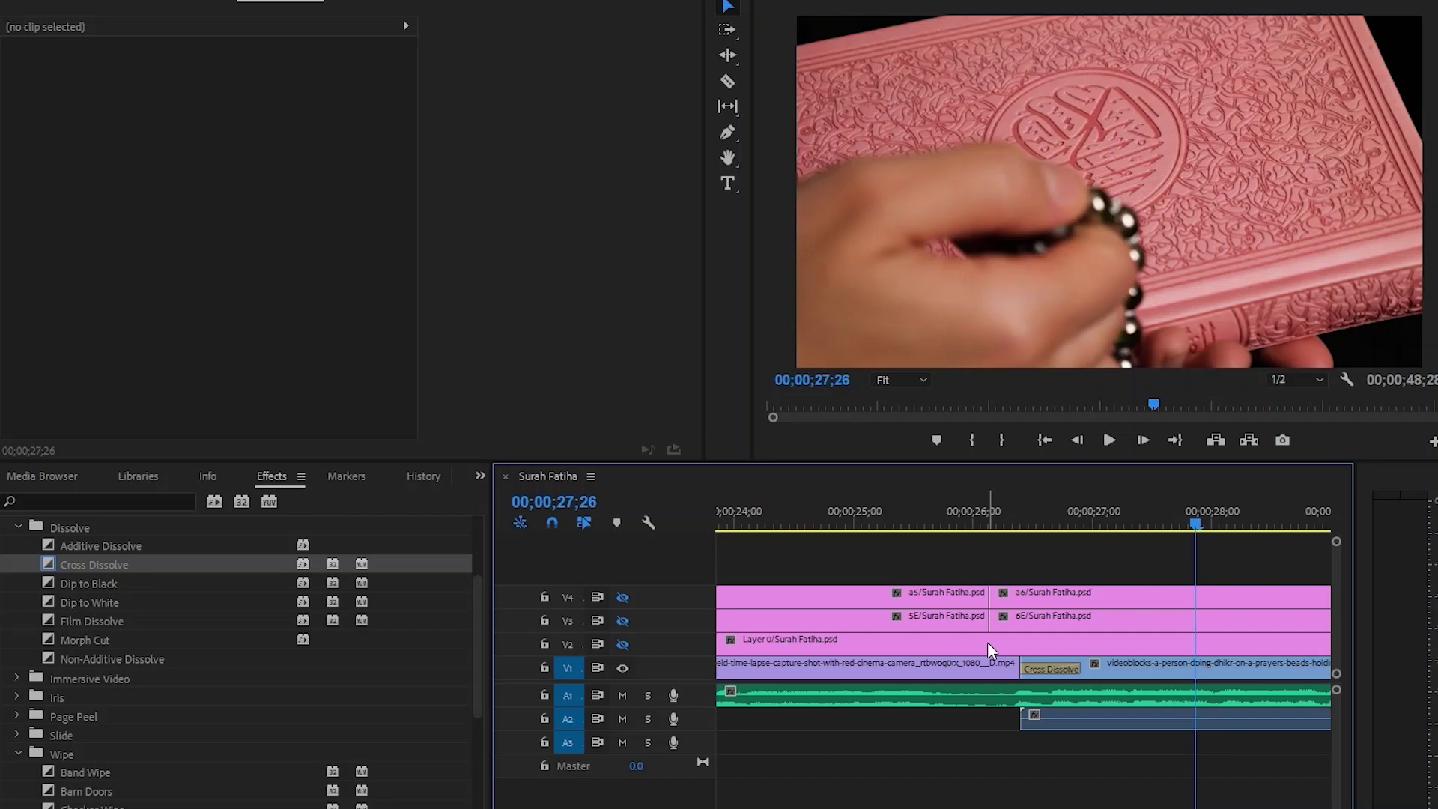
# Apply the default video transition to the cut between the a5 and a6 clips on track V4
pyautogui.click(996, 594)
pyautogui.hotkey('ctrl', 'd')
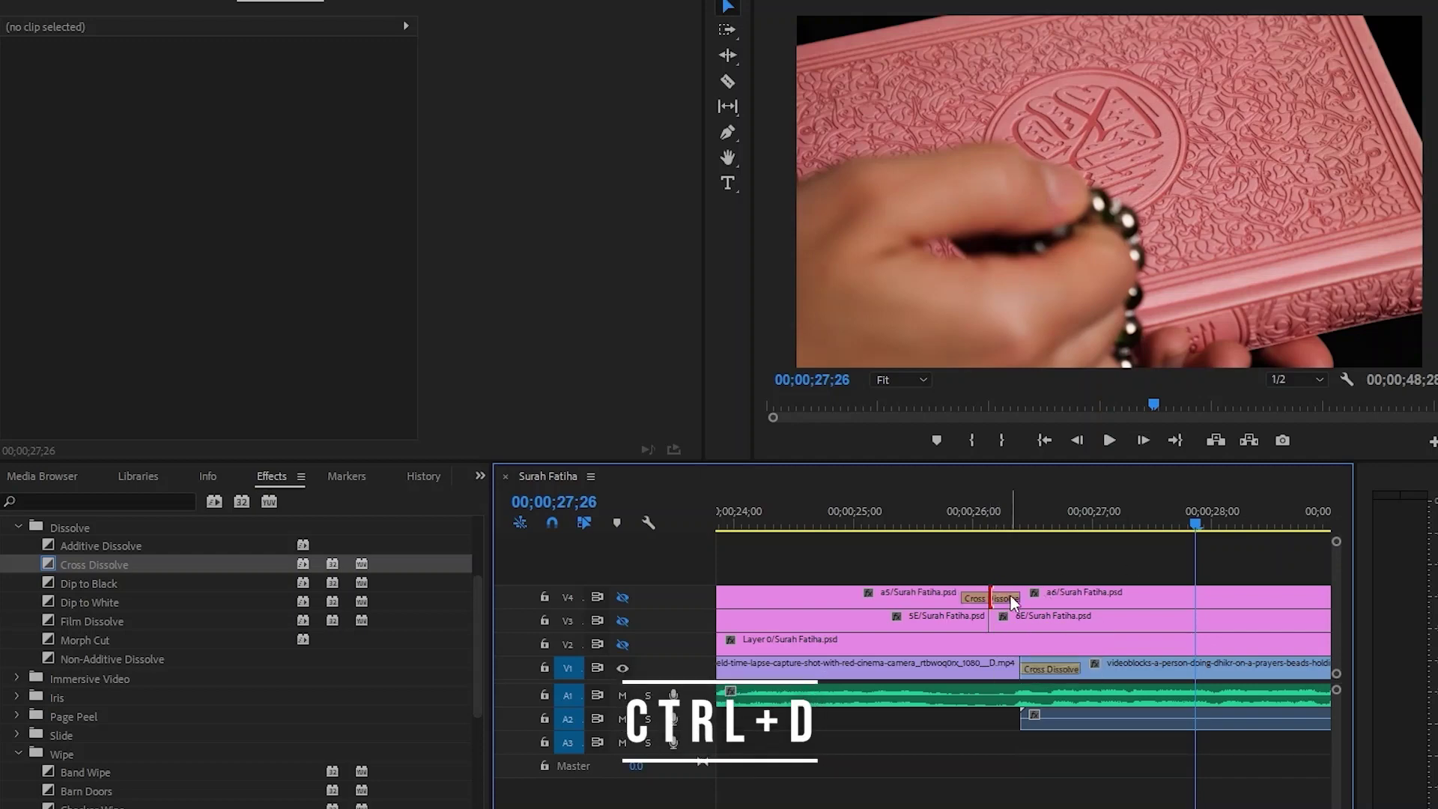
# Select all the clips on tracks V3 and V4 across the whole sequence
pyautogui.moveTo(952, 518); pyautogui.dragTo(939, 522)
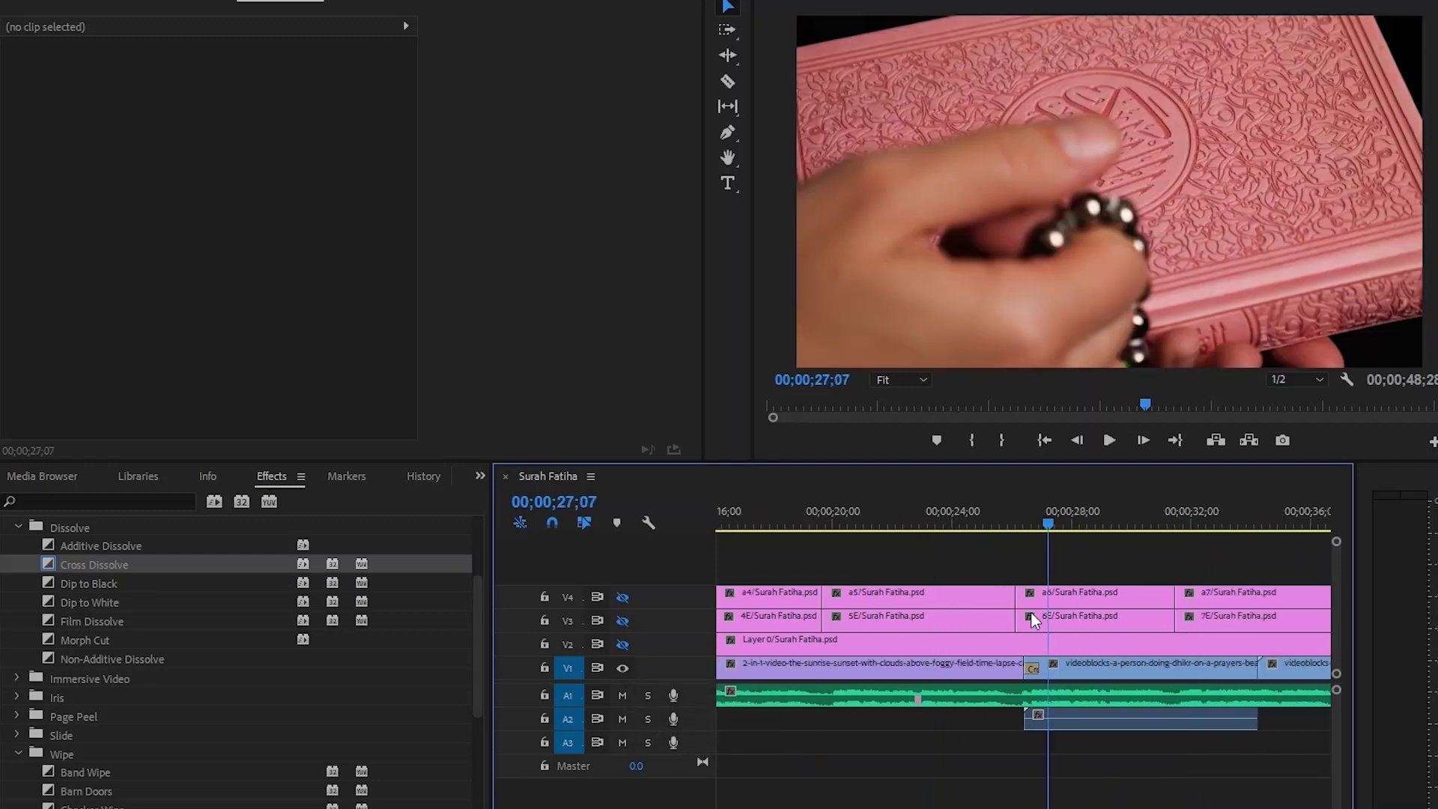
pyautogui.press('-')
pyautogui.press('-')
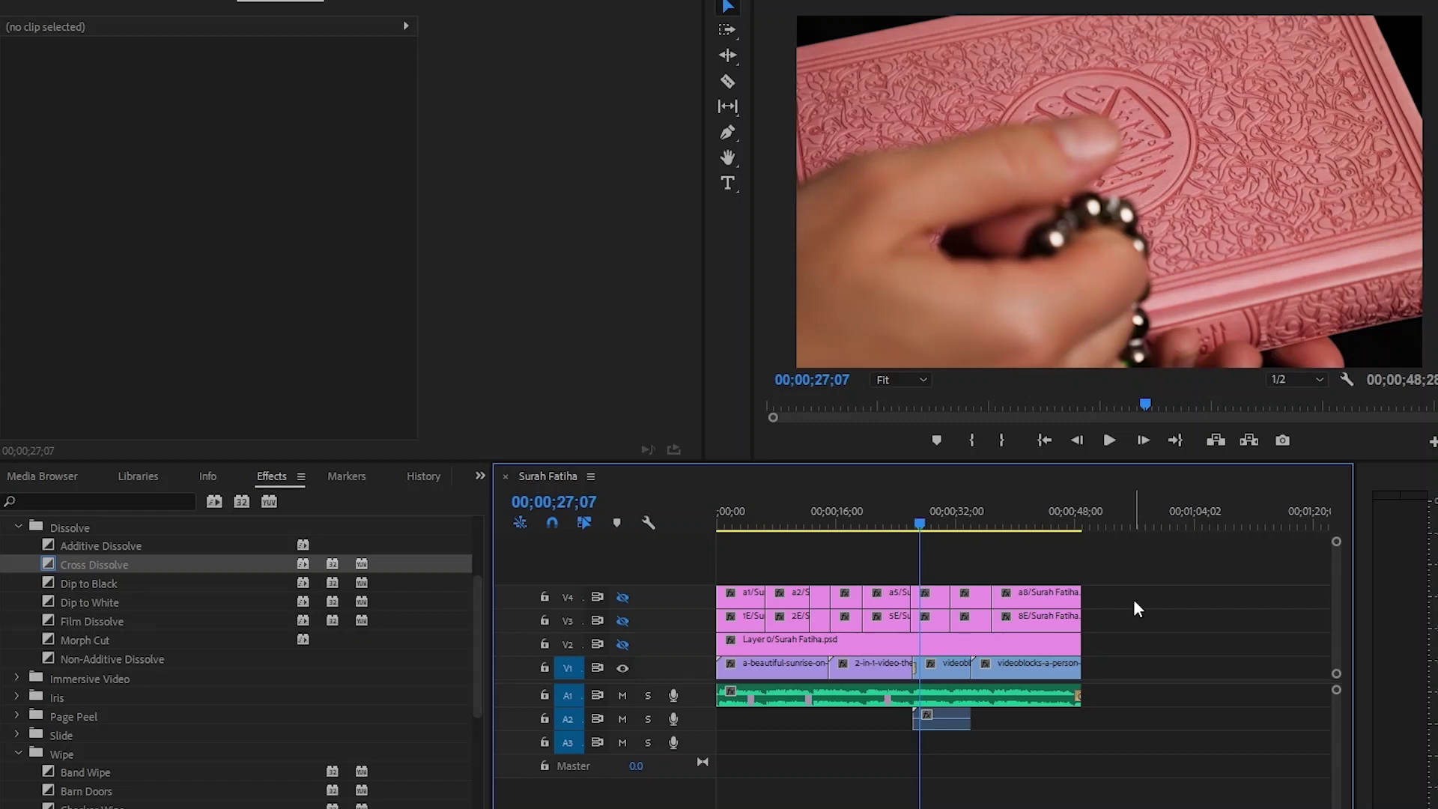
pyautogui.moveTo(1147, 570); pyautogui.dragTo(682, 622)
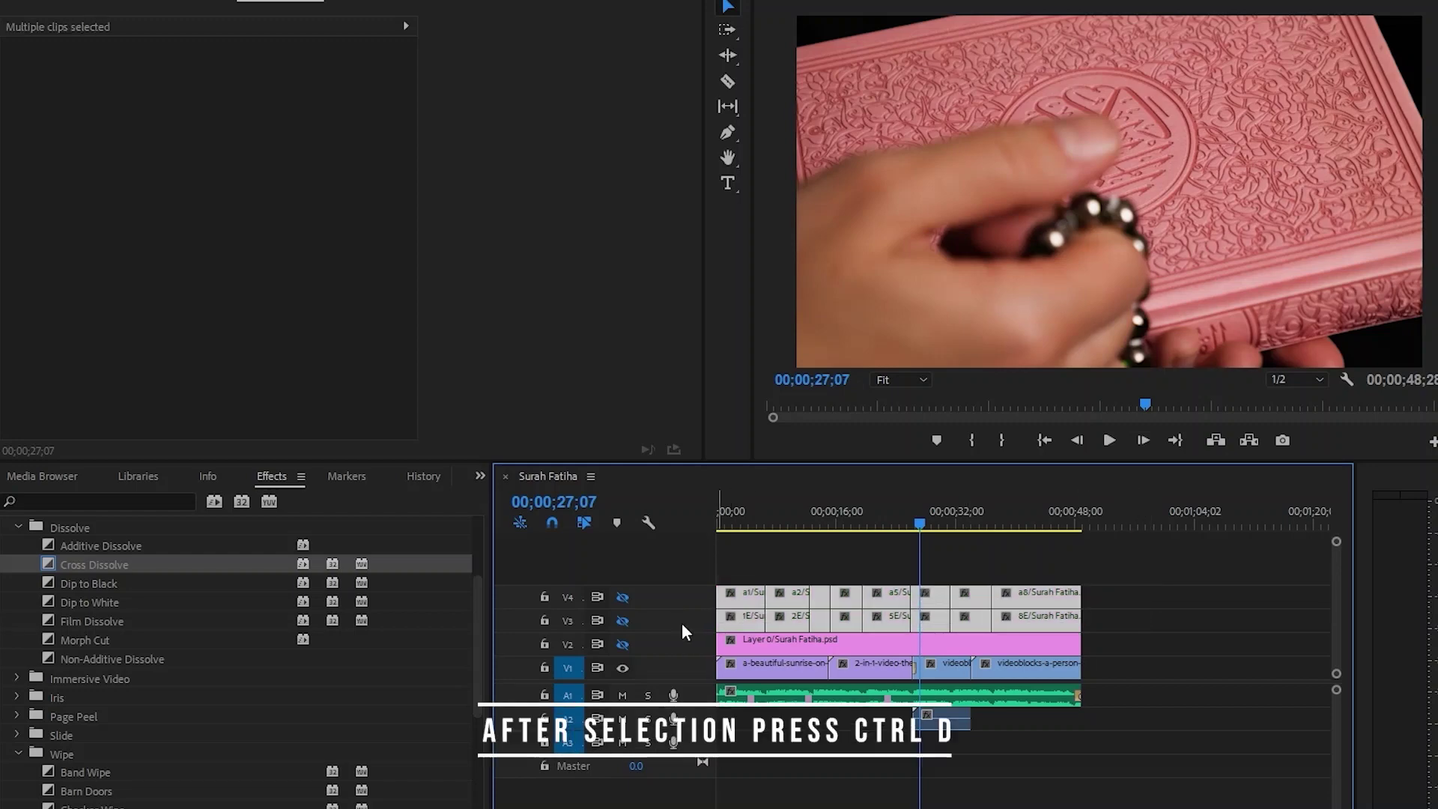